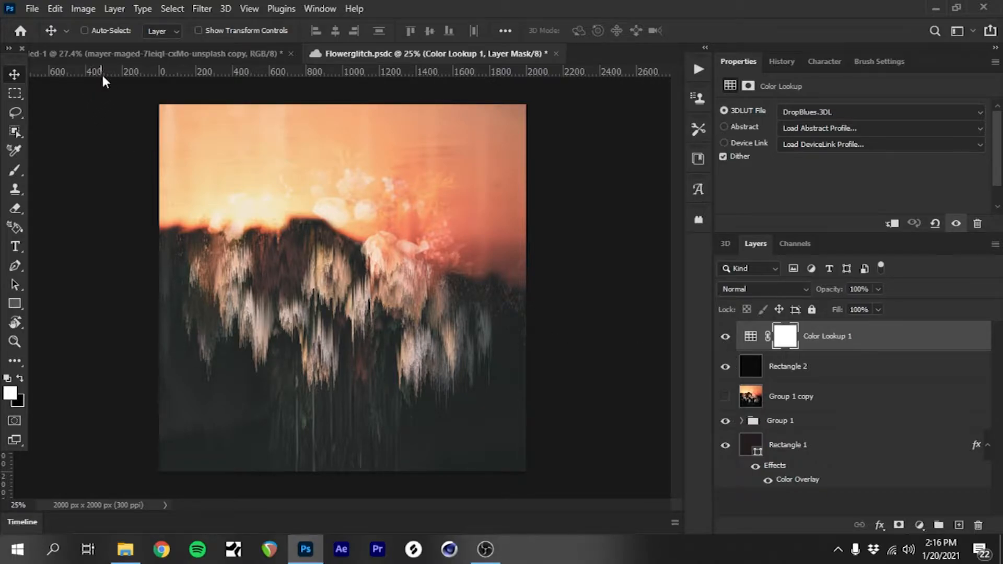
Step: Switch to the document with the unfiltered flower photo and stretch the photo layer vertically to a height of 3169 px
click(112, 54)
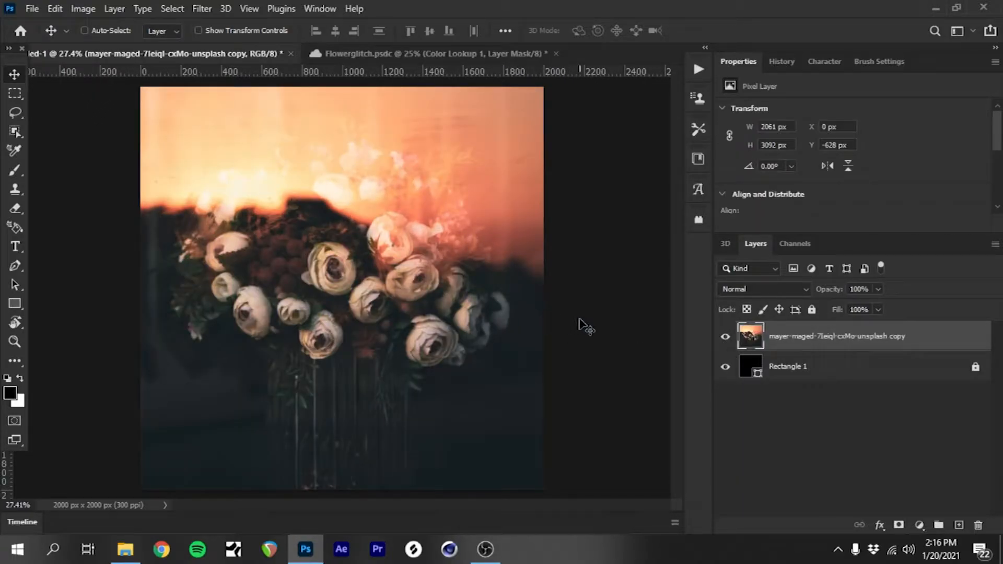
key(ctrl)
key(ctrl+t)
scroll(364, 349, down, 5)
drag(341, 461, 346, 469)
key(Return)
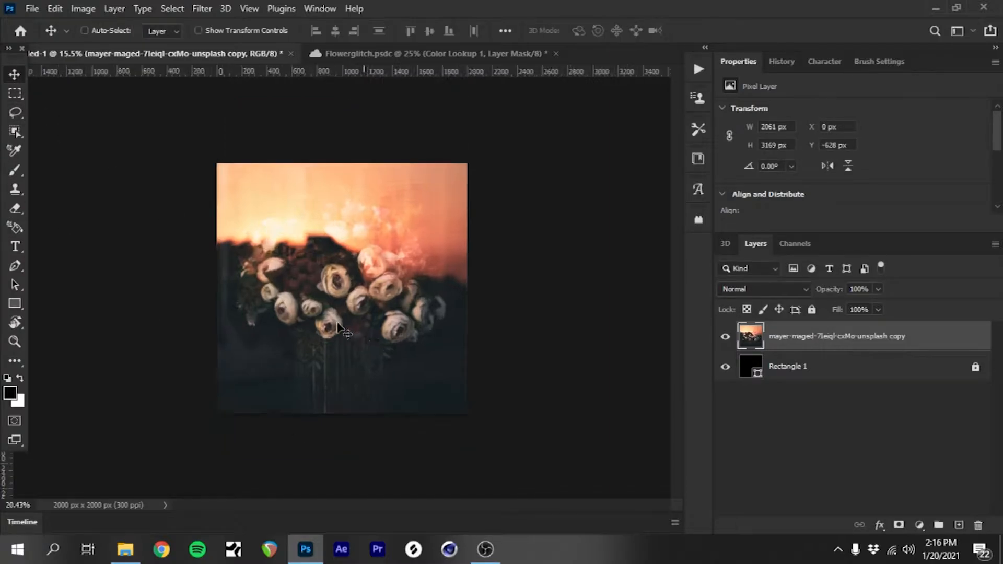
scroll(330, 328, up, 5)
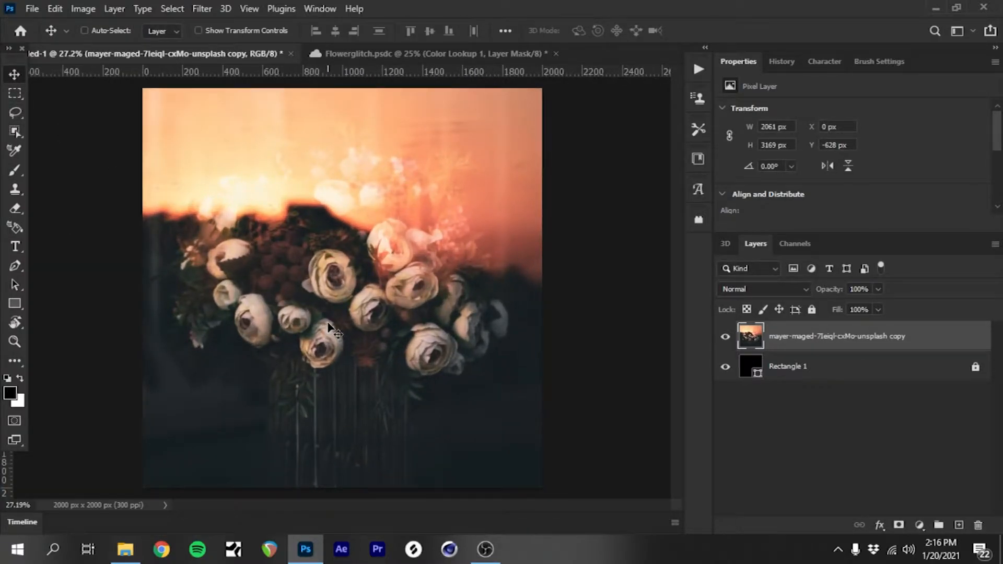
Step: Nudge the flower photo layer 3 px to the left
key(Left)
key(Left)
key(Left)
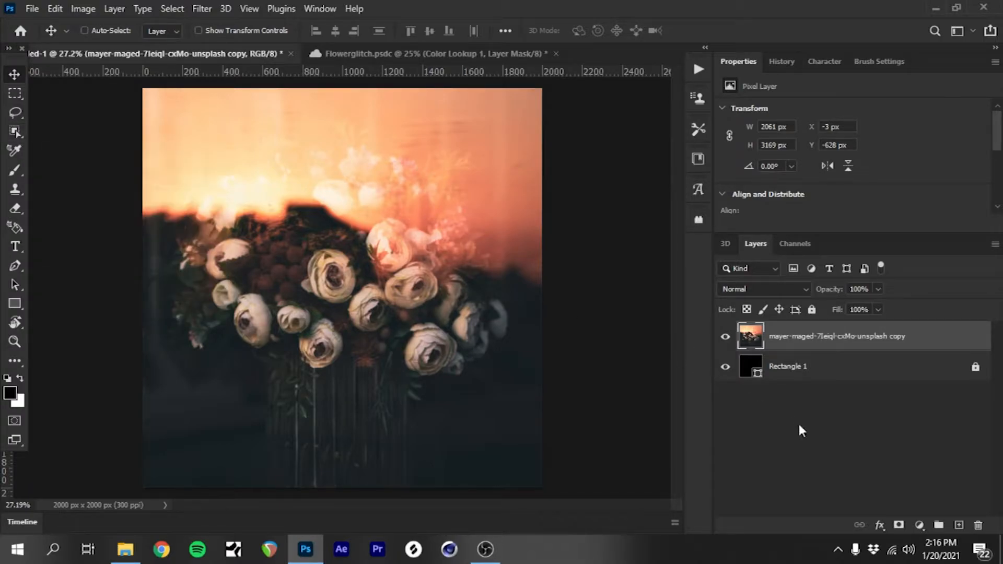
Step: Lasso the dark lower area with the bouquet, following its edge against the bright sky, and copy it to a new layer
click(16, 113)
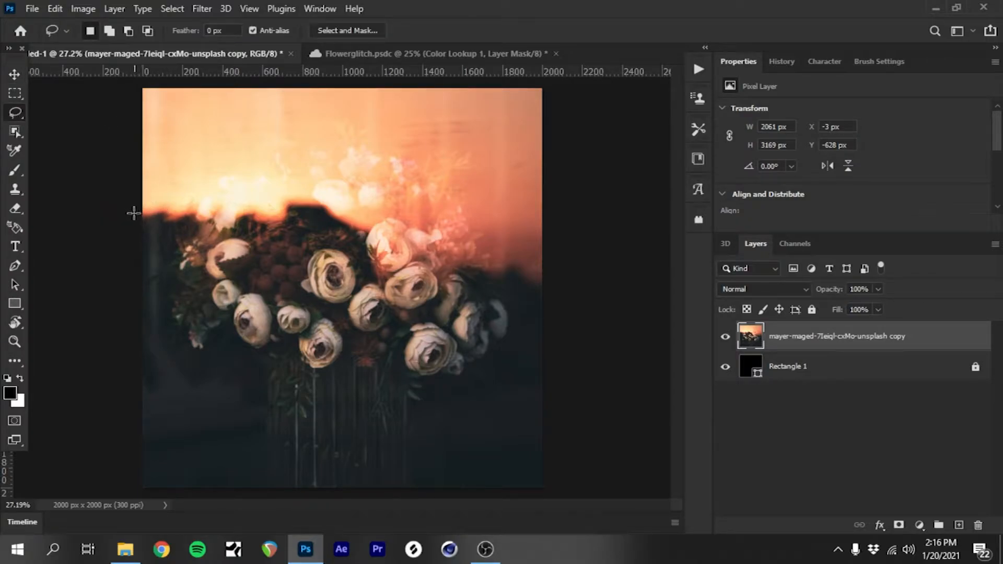
drag(132, 218, 203, 213)
drag(278, 211, 323, 207)
mouse_move(325, 207)
mouse_down()
mouse_move(347, 245)
mouse_move(441, 274)
mouse_move(409, 246)
mouse_move(504, 286)
mouse_up()
scroll(556, 263, up, 8)
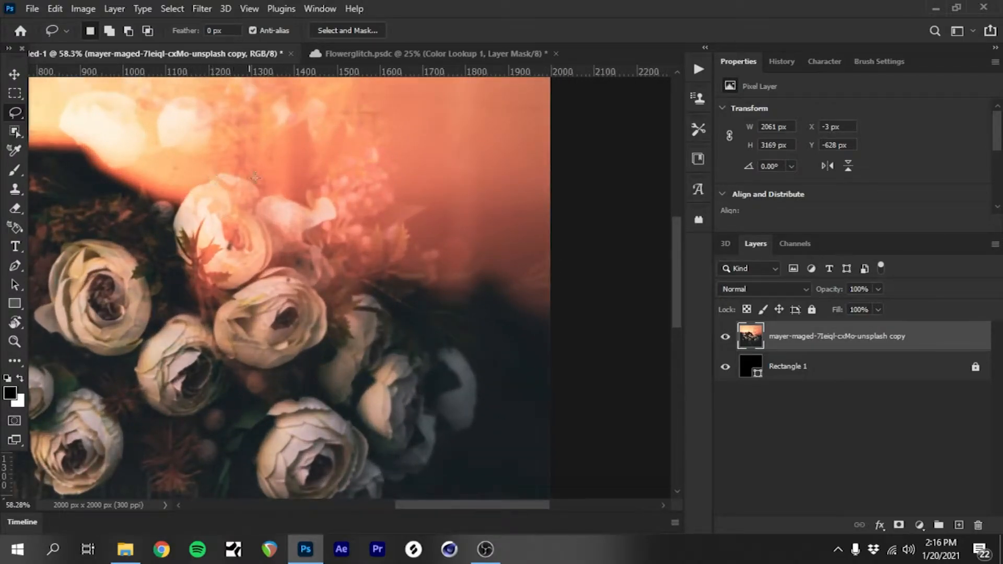
scroll(371, 249, down, 7)
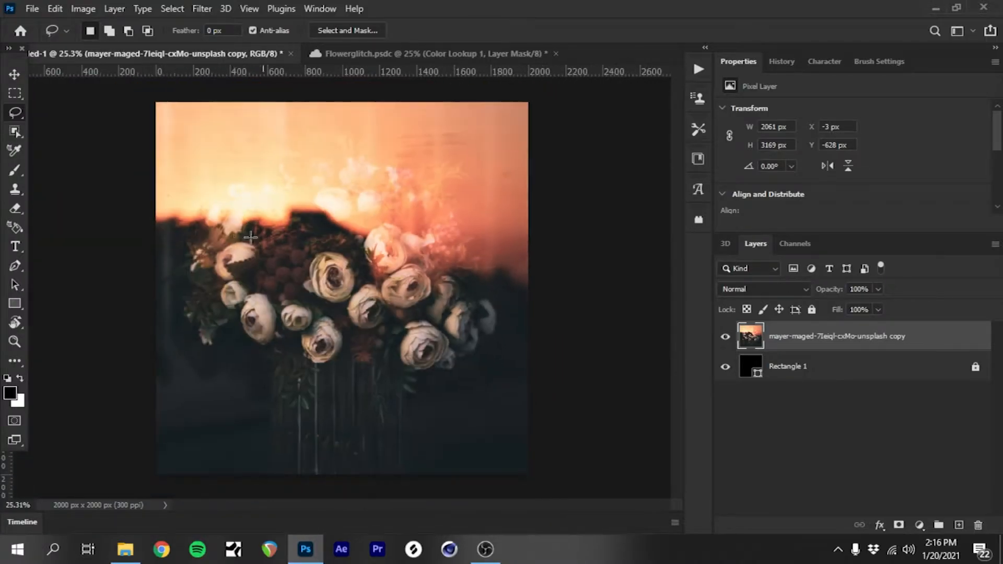
scroll(376, 230, up, 1)
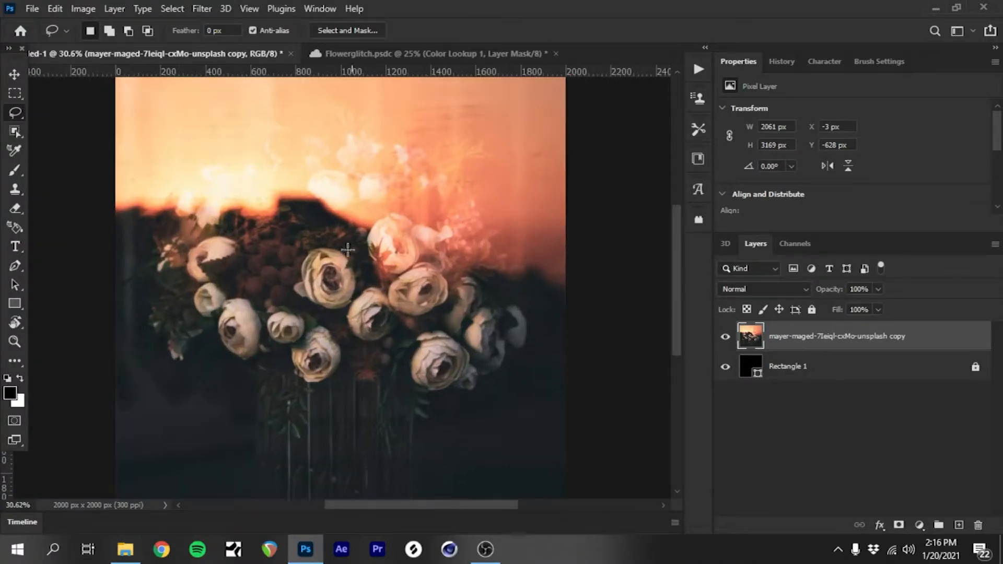
mouse_move(108, 205)
mouse_down()
mouse_move(144, 196)
mouse_move(211, 211)
mouse_move(327, 190)
mouse_move(378, 218)
mouse_move(391, 210)
mouse_move(446, 223)
mouse_move(474, 257)
mouse_move(532, 256)
mouse_move(583, 280)
mouse_move(632, 501)
mouse_move(657, 558)
mouse_up()
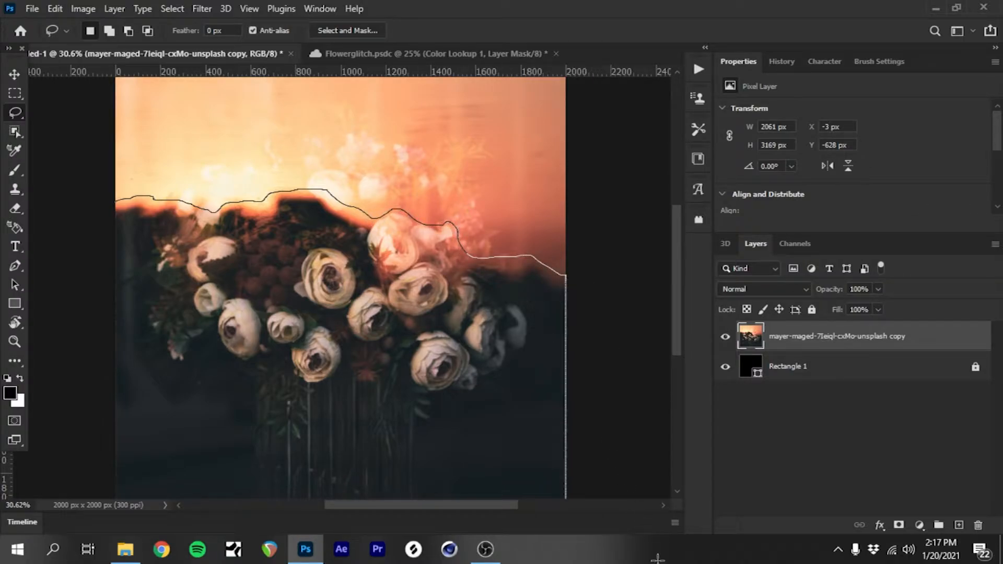
mouse_move(34, 559)
mouse_down()
mouse_move(4, 532)
mouse_move(6, 199)
mouse_up()
right_click(225, 231)
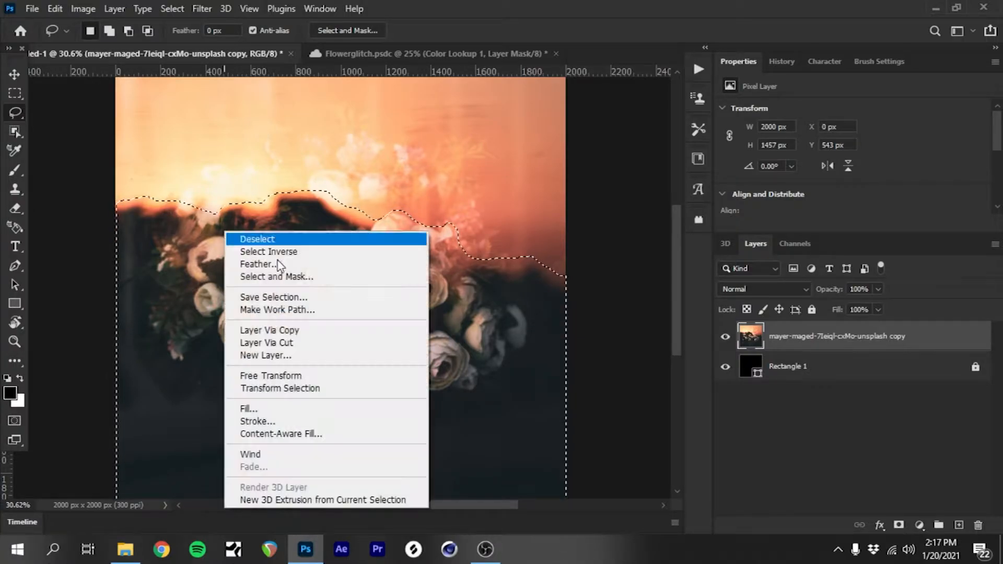
click(347, 336)
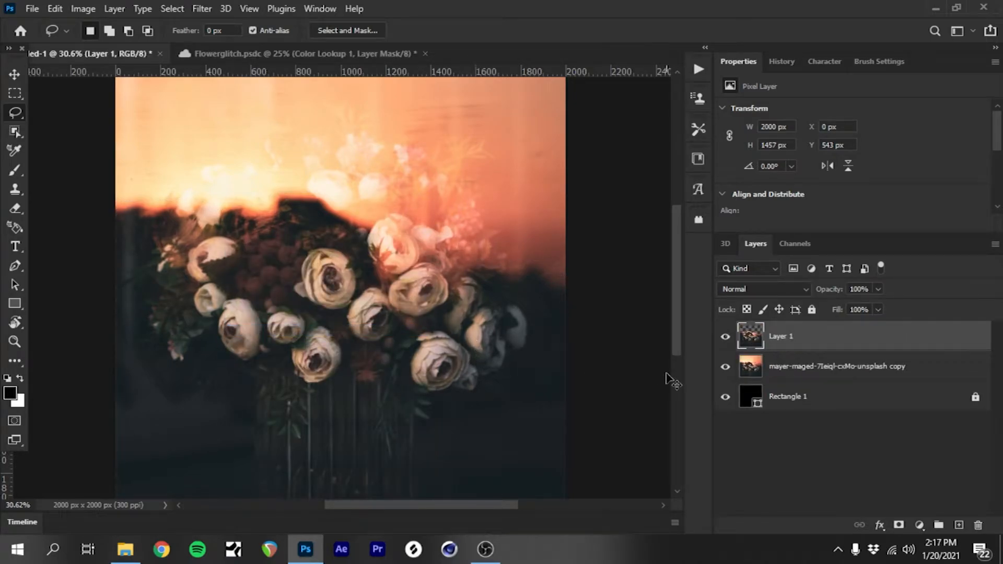
Step: Duplicate the cut-out bouquet layer and hide the original cut-out beneath the copy
key(ctrl+j)
click(725, 366)
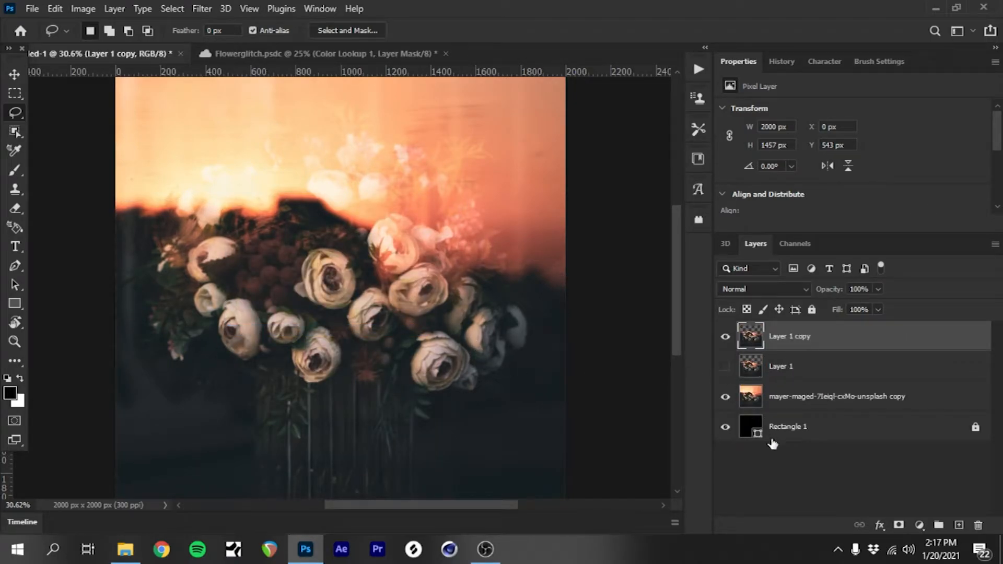
Step: Rotate the duplicated cut-out 90° clockwise and place it over the canvas at about X 131 px, Y -24 px
click(15, 74)
key(ctrl+t)
right_click(361, 285)
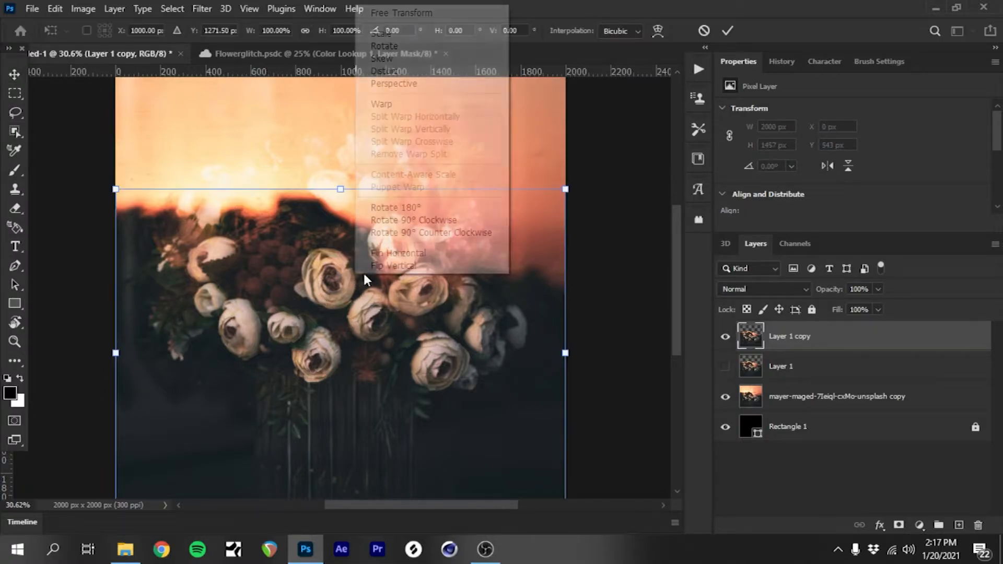
click(409, 226)
drag(386, 309, 354, 265)
scroll(364, 270, down, 3)
scroll(364, 271, up, 1)
click(15, 74)
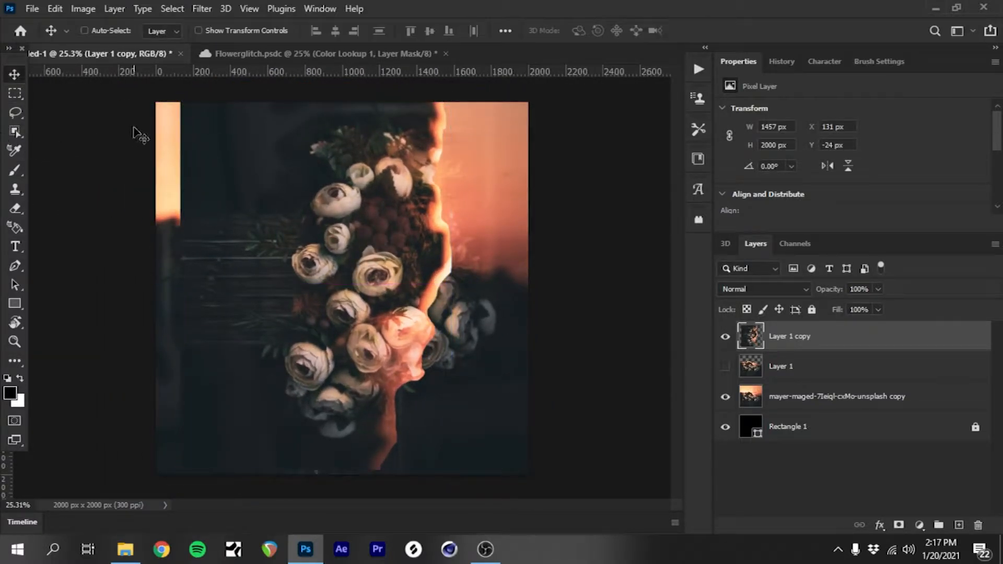
Step: Open the Stylize Wind filter for the rotated copy, compare the Wind, Blast and Stagger methods in the preview, and keep Stagger
click(210, 9)
mouse_move(351, 300)
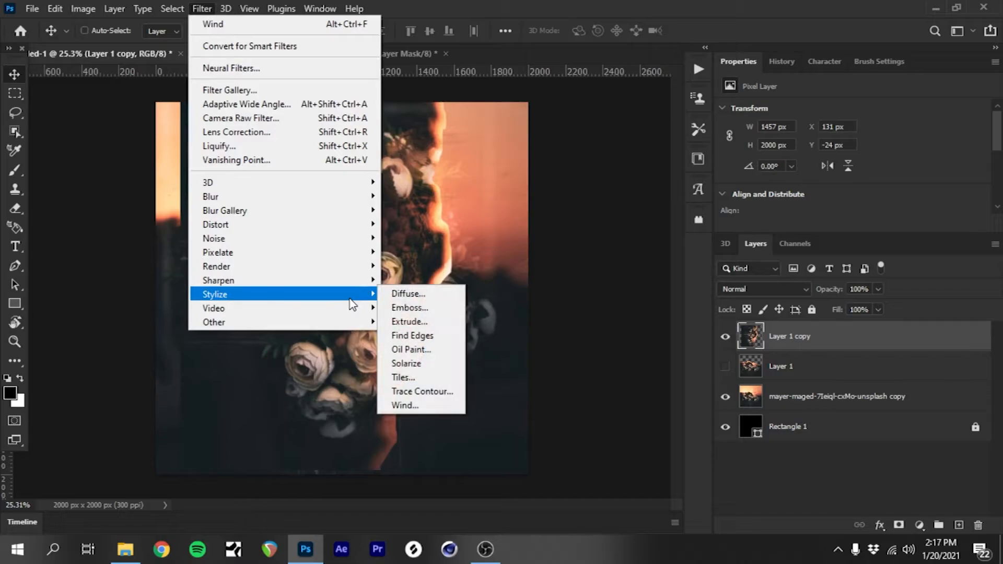
click(418, 406)
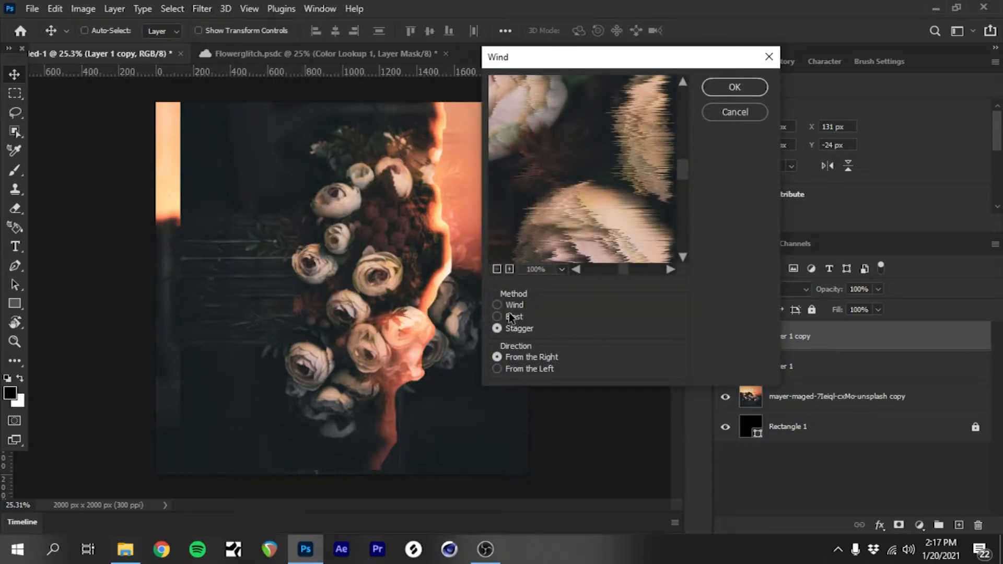
drag(694, 62, 593, 62)
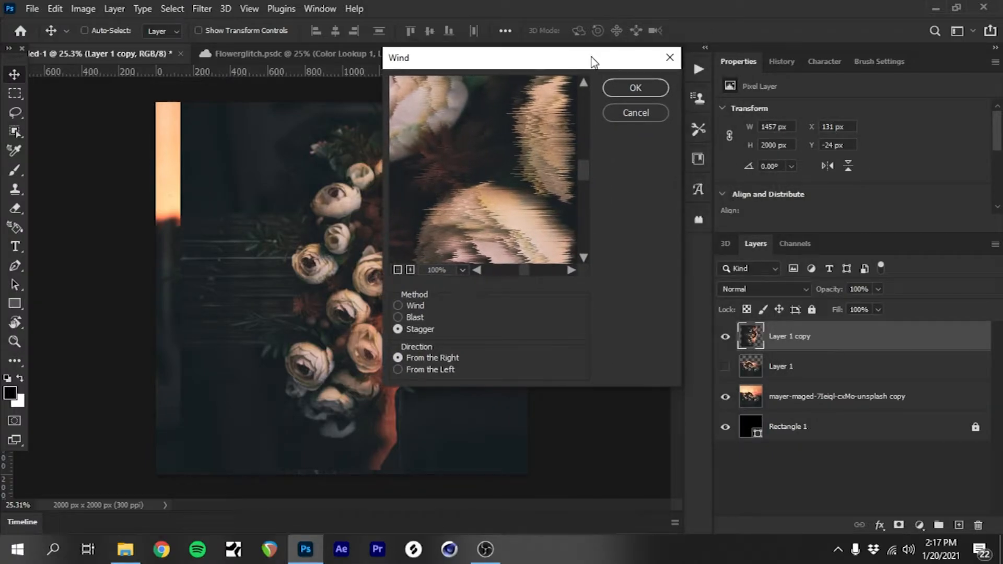
click(399, 306)
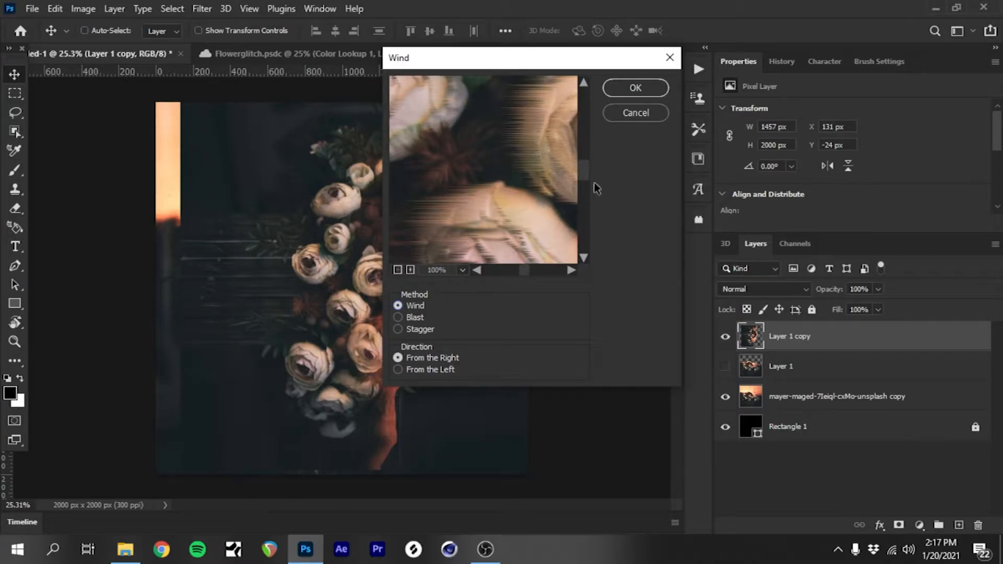
click(399, 318)
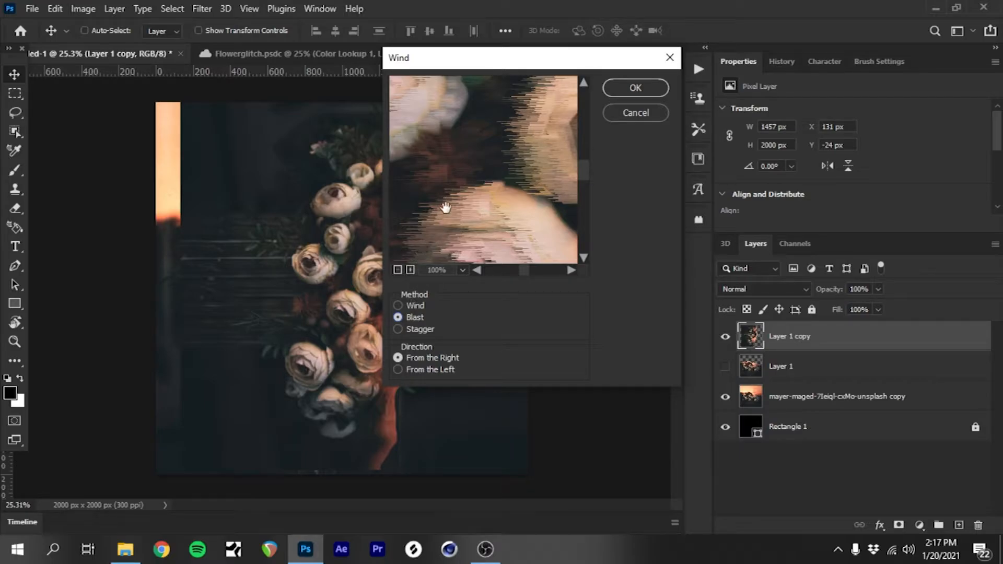
click(397, 332)
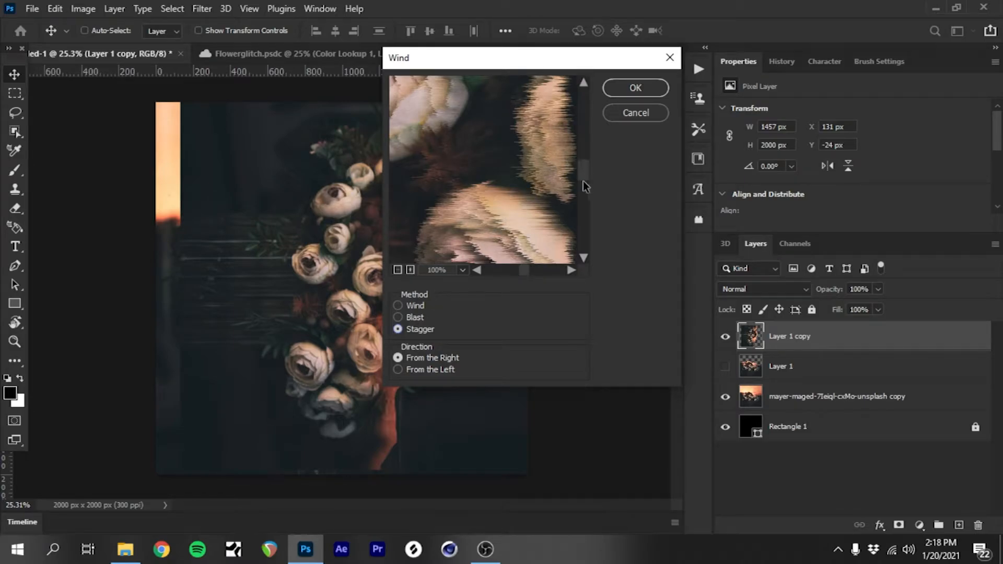
click(399, 317)
drag(584, 171, 587, 178)
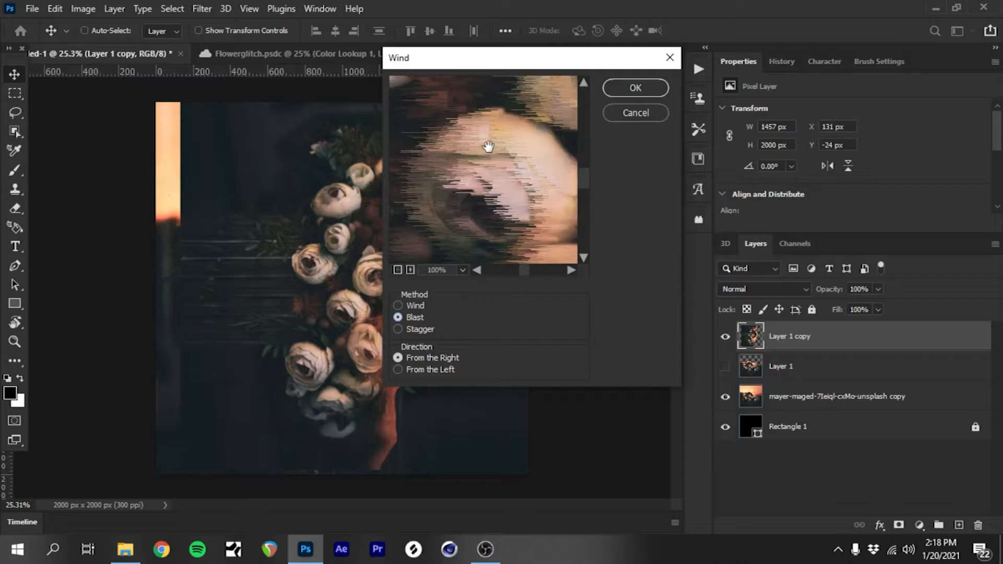
click(398, 329)
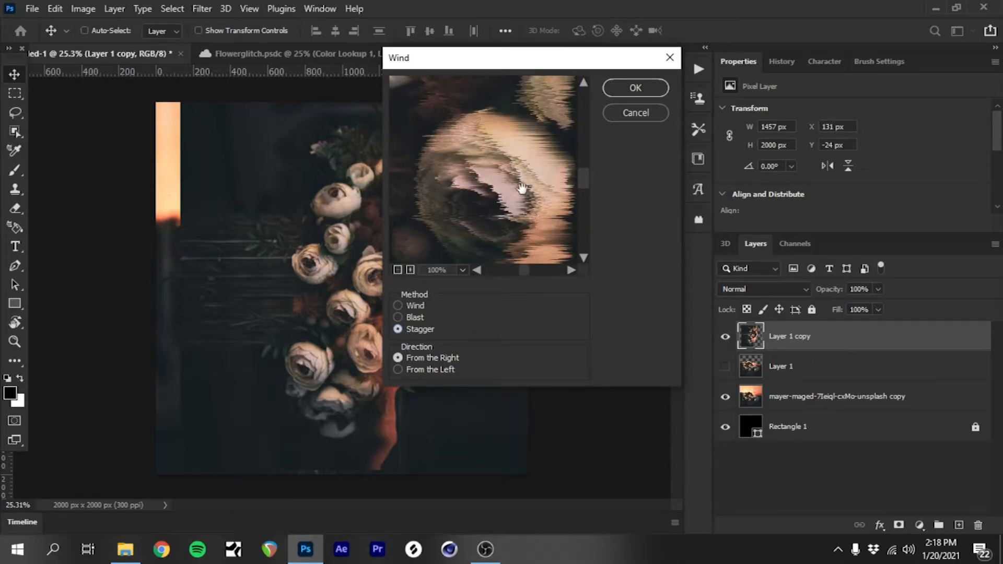
mouse_move(586, 175)
mouse_down()
mouse_move(586, 167)
mouse_move(590, 179)
mouse_up()
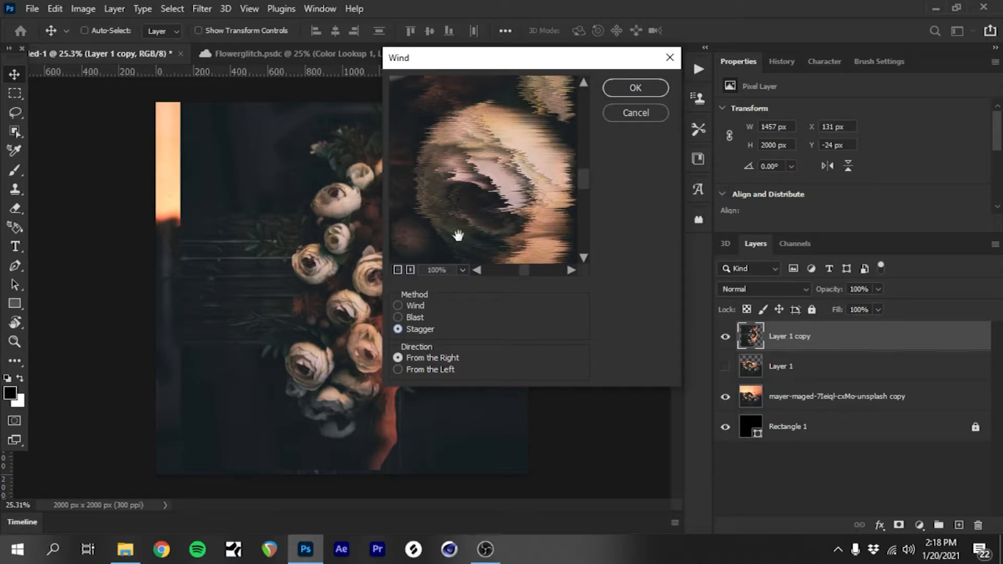
Step: Compare both wind directions in the preview and apply the Wind filter using Stagger from the right
click(397, 370)
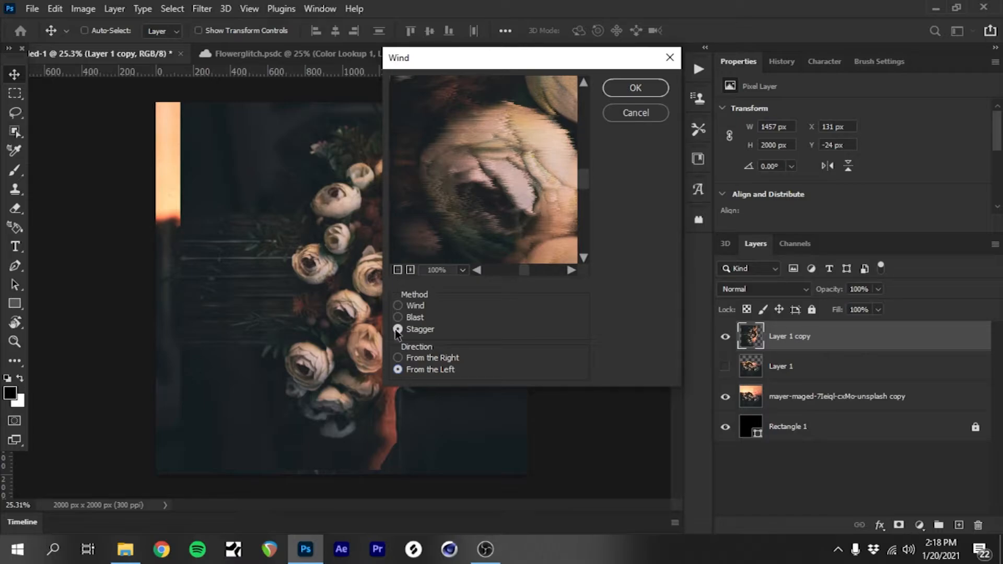
click(398, 355)
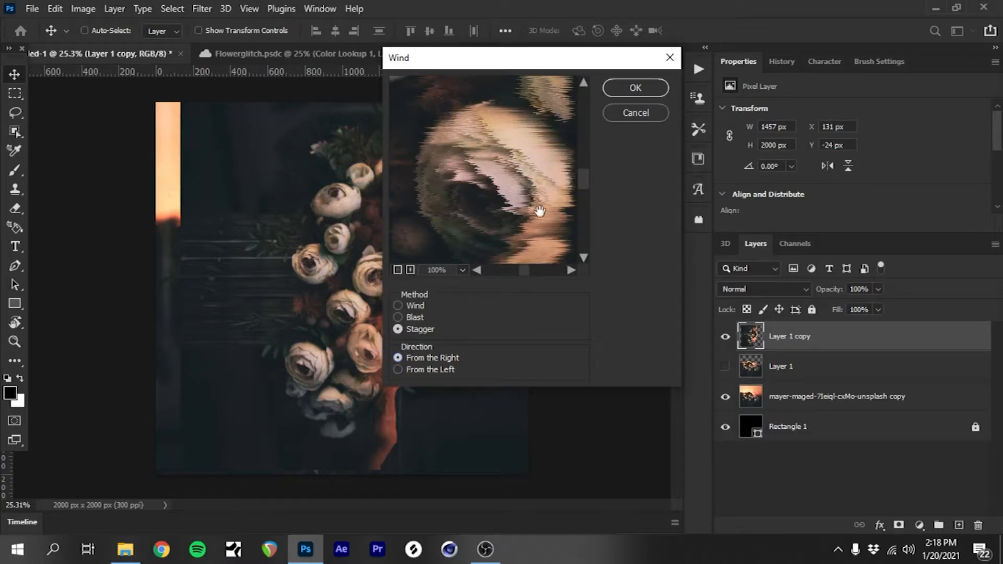
click(398, 269)
click(398, 270)
click(398, 270)
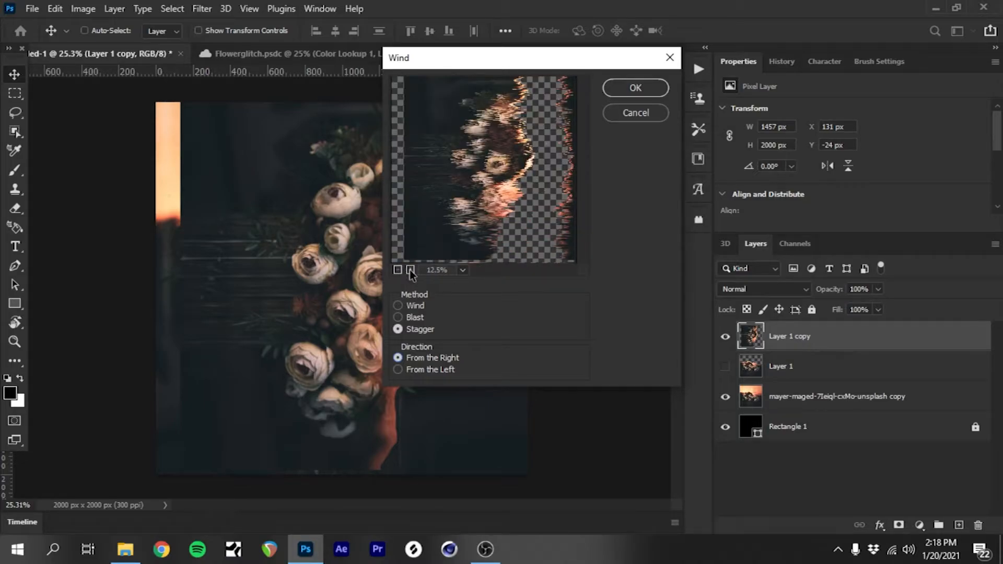
click(409, 271)
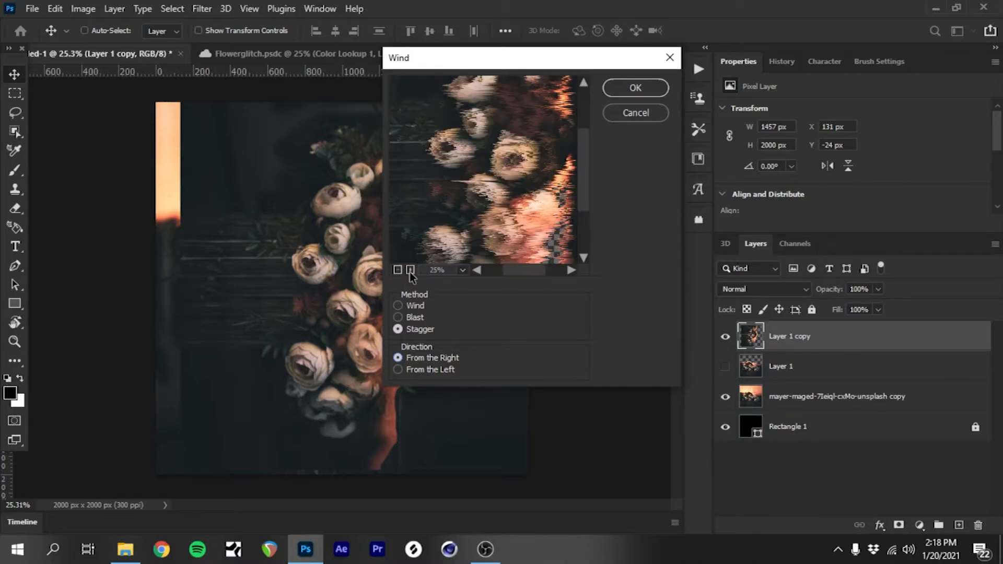
click(635, 88)
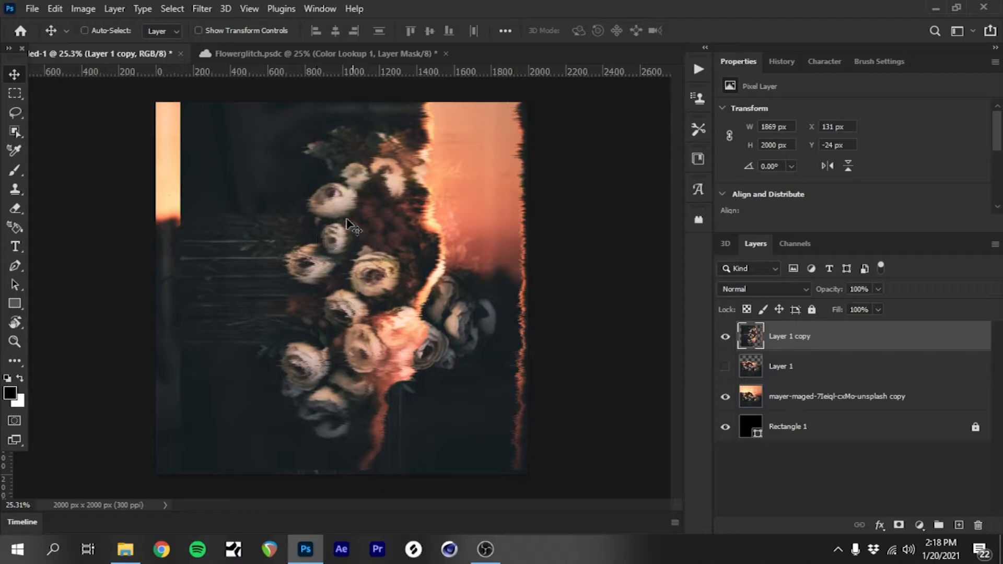
Step: Darken the shadows of the wind-filtered layer with Levels, setting the black input level to 23
scroll(344, 224, up, 1)
scroll(341, 220, up, 3)
scroll(367, 360, up, 2)
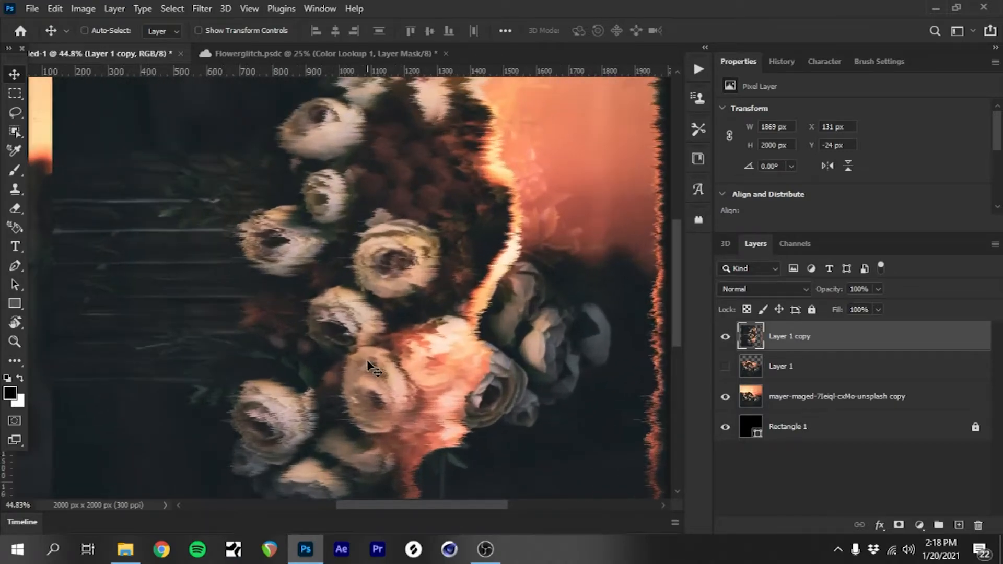
scroll(367, 360, down, 2)
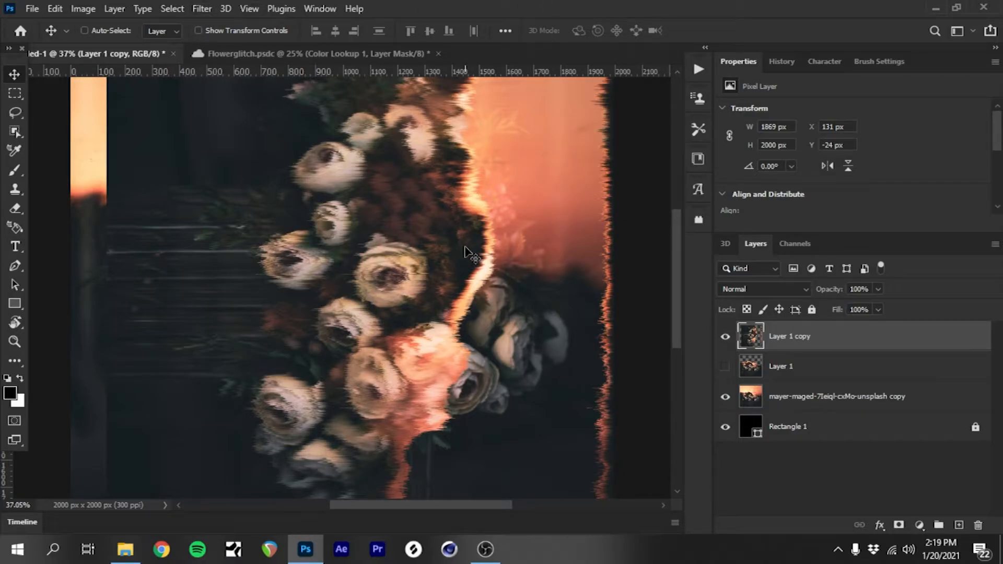
key(ctrl+l)
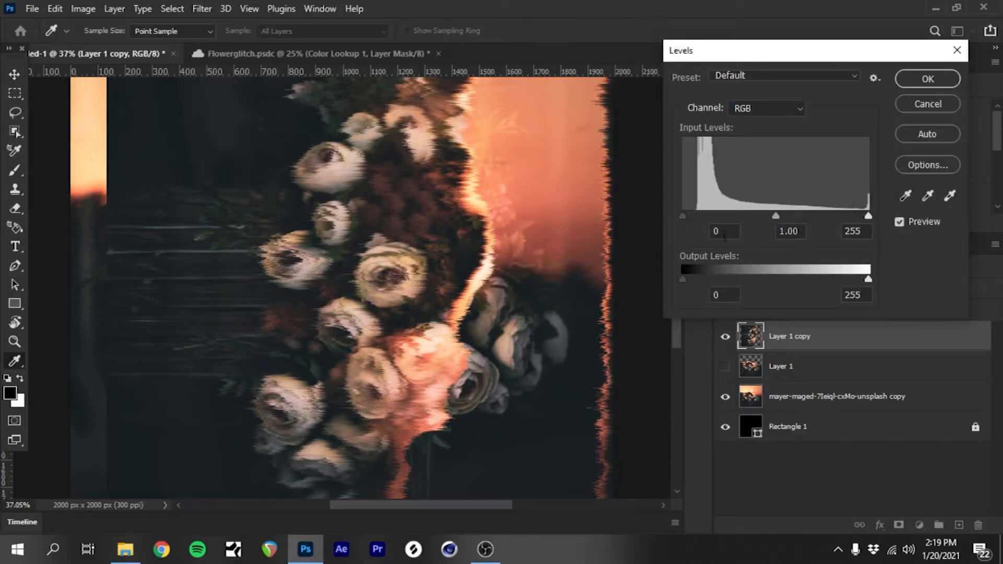
drag(683, 215, 700, 217)
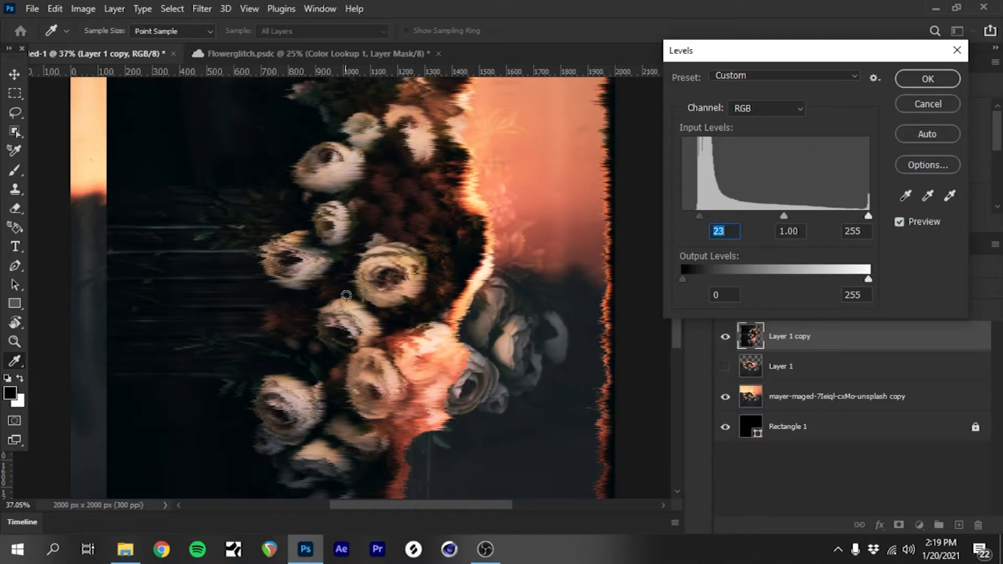
click(909, 87)
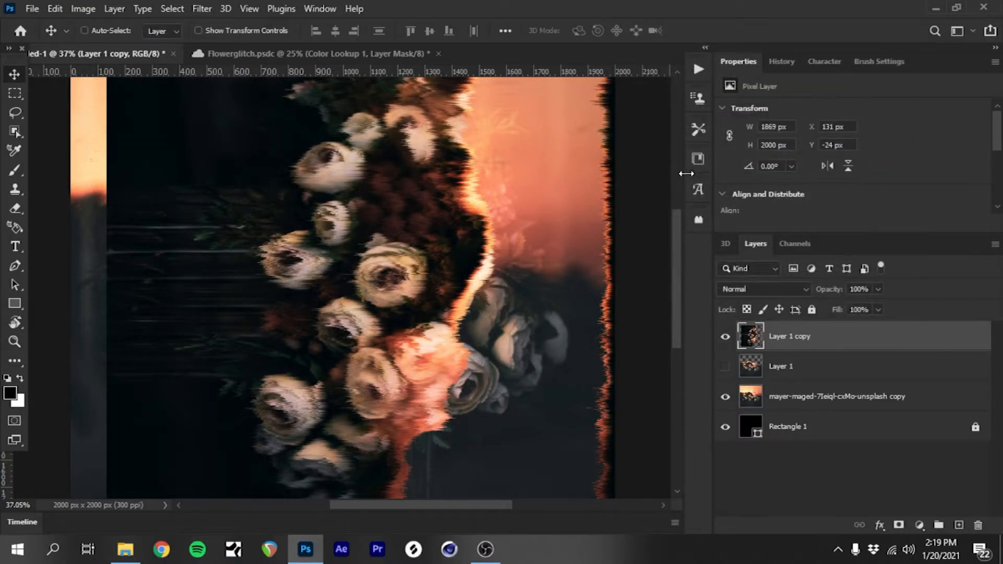
Step: Reapply the last Wind filter to the rotated copy several times to lengthen the streaks
click(196, 8)
click(208, 26)
key(ctrl+alt+f)
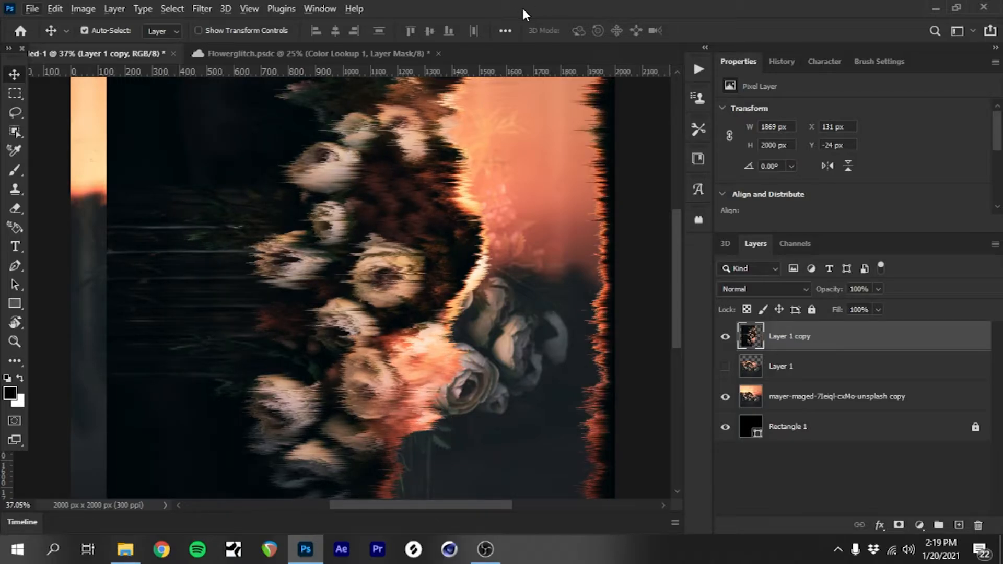
key(ctrl+alt+f)
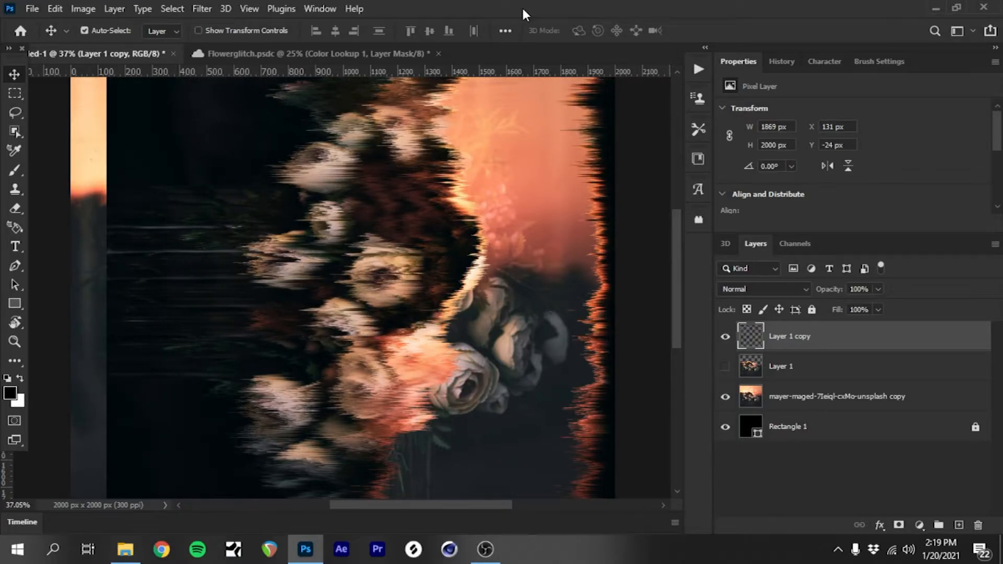
Step: Apply the last Wind filter three more times to the rotated copy, further extending its streaks
key(ctrl+alt+f)
key(ctrl+alt+f)
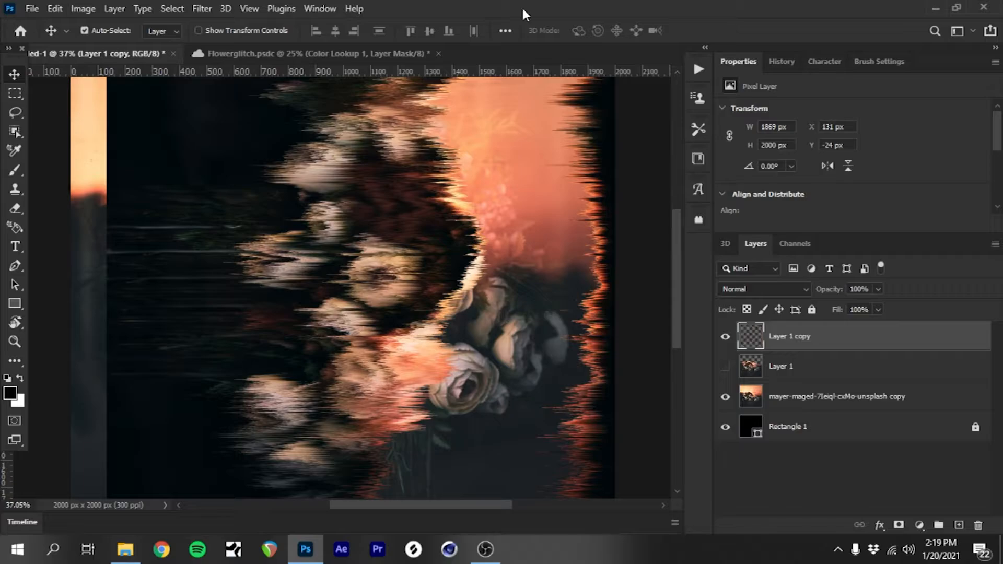
scroll(389, 328, down, 4)
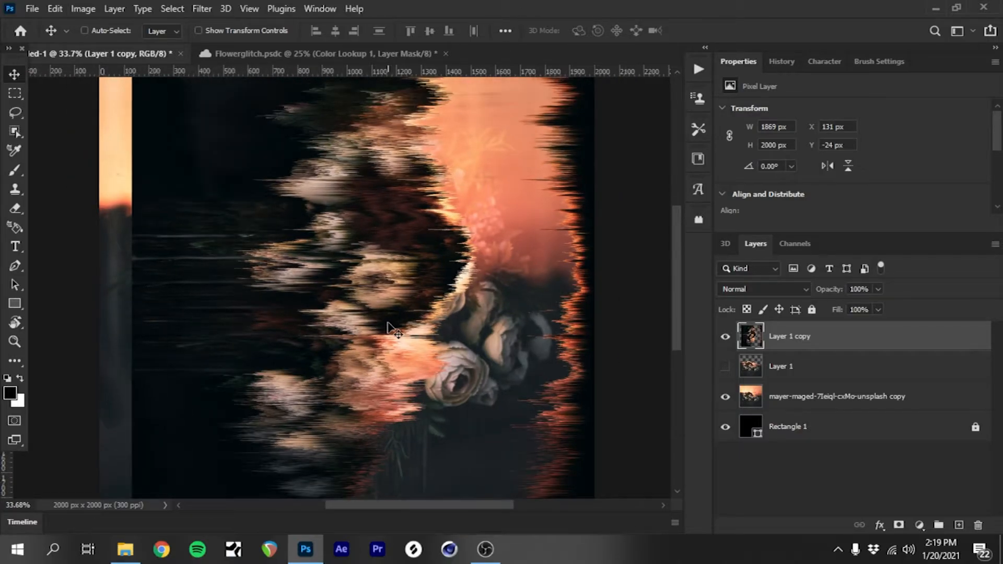
drag(389, 327, 389, 328)
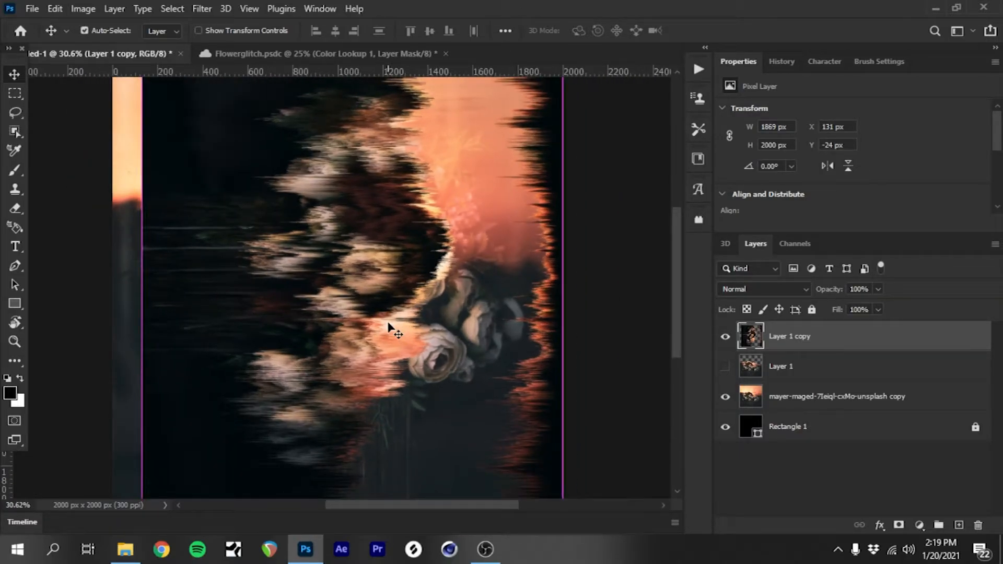
key(ctrl+alt+f)
scroll(389, 328, down, 2)
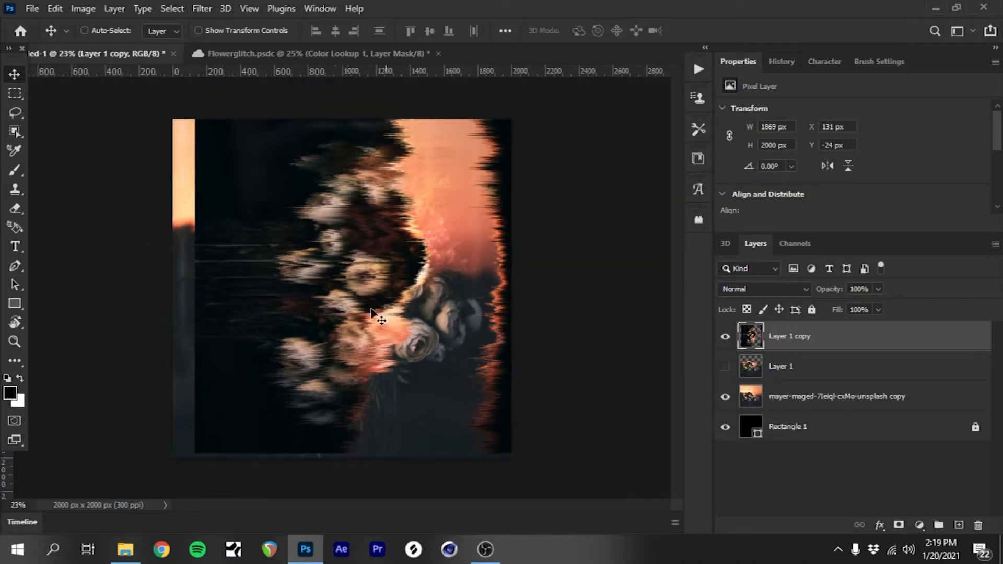
Step: Remove a strip about 434 px wide from the jagged right side of the rotated copy and clear the selection
click(14, 93)
drag(438, 120, 656, 477)
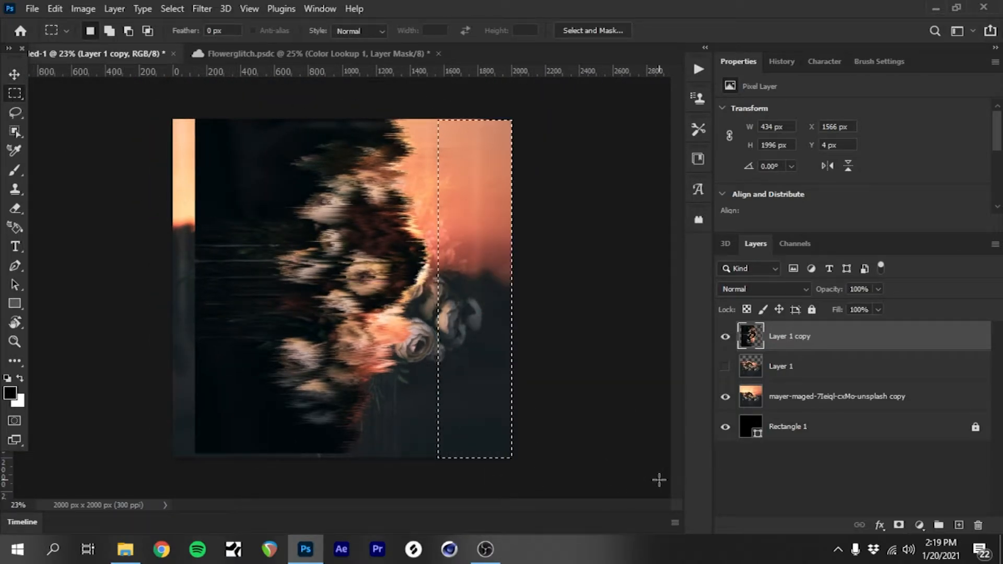
drag(482, 358, 501, 345)
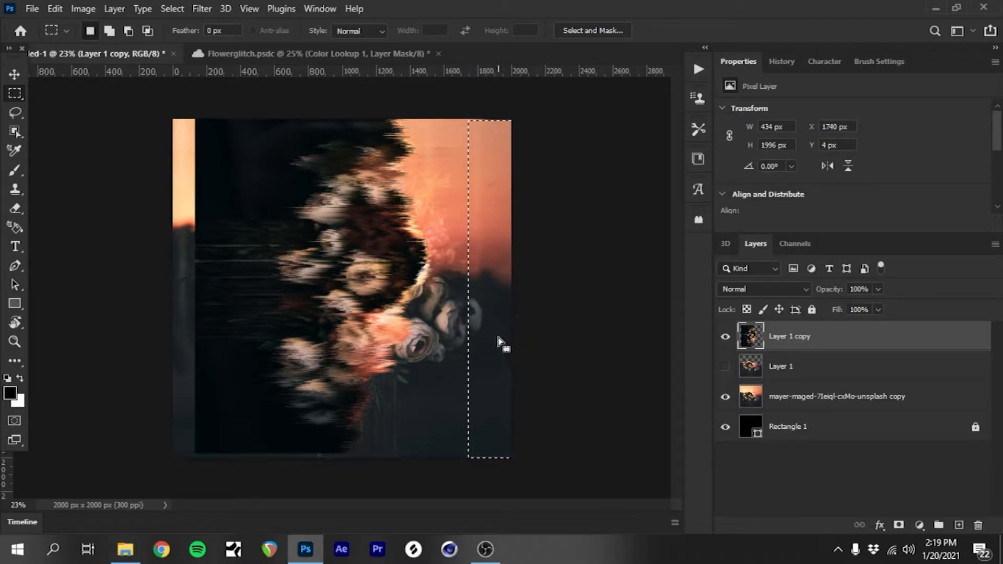
right_click(499, 347)
click(530, 66)
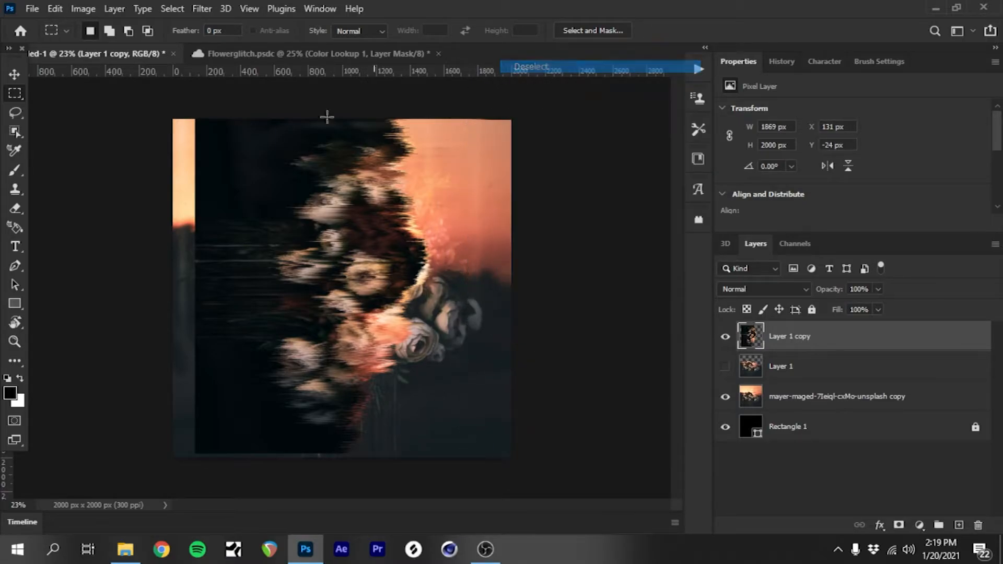
Step: Rotate the streaked copy 90° counter clockwise and centre it horizontally on the canvas
click(15, 75)
key(ctrl+t)
right_click(285, 263)
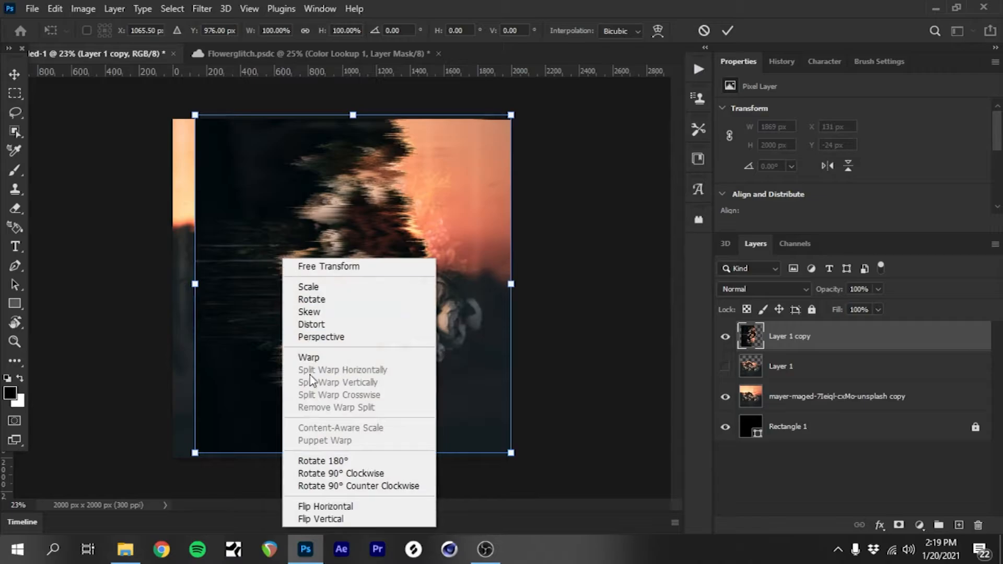
click(383, 489)
mouse_move(361, 325)
mouse_down()
mouse_move(346, 341)
mouse_move(346, 329)
mouse_up()
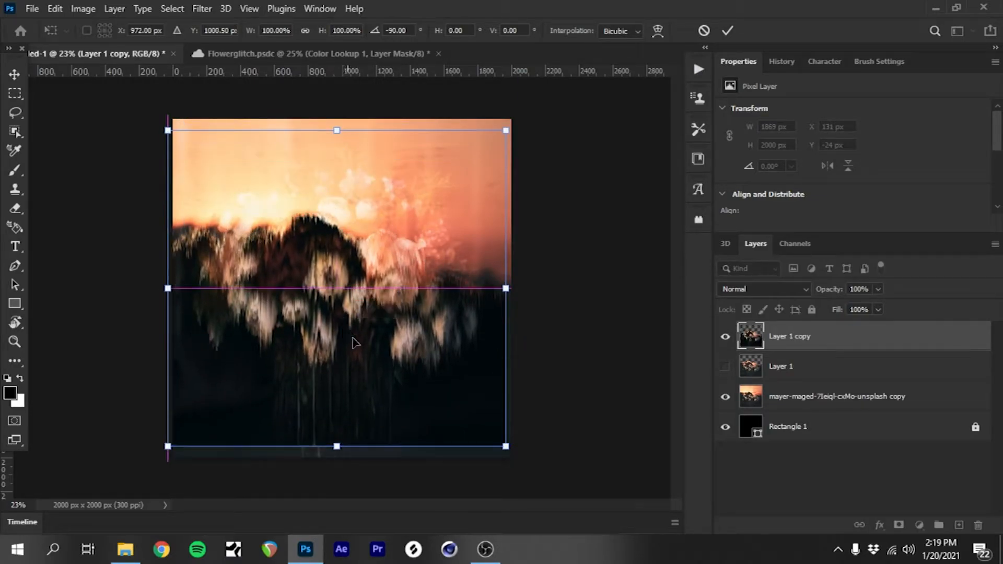
drag(372, 425, 380, 424)
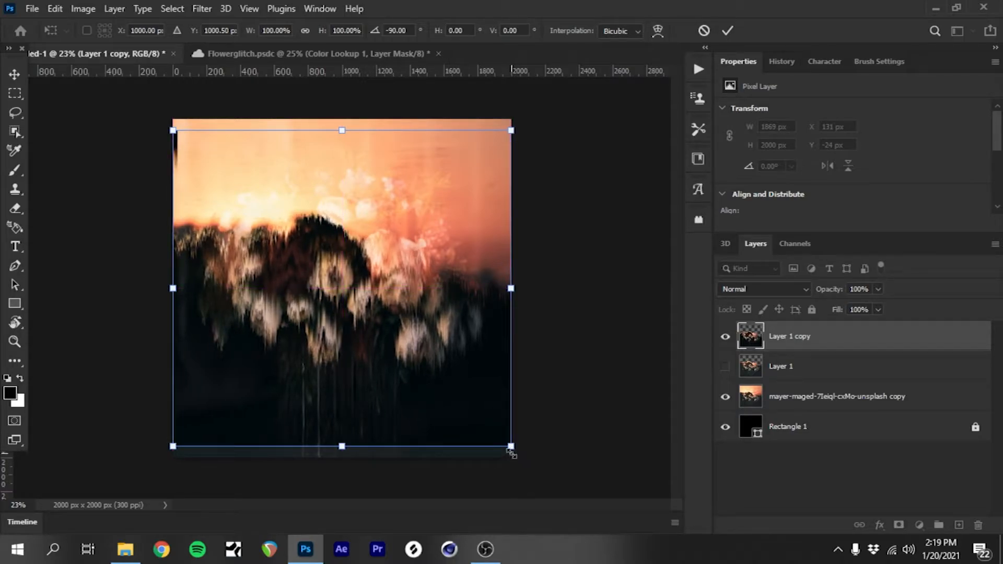
Step: Scale the streaked copy to 108.56% and position it over the original flowers so it reaches the bottom of the canvas
drag(512, 450, 527, 464)
drag(295, 294, 293, 290)
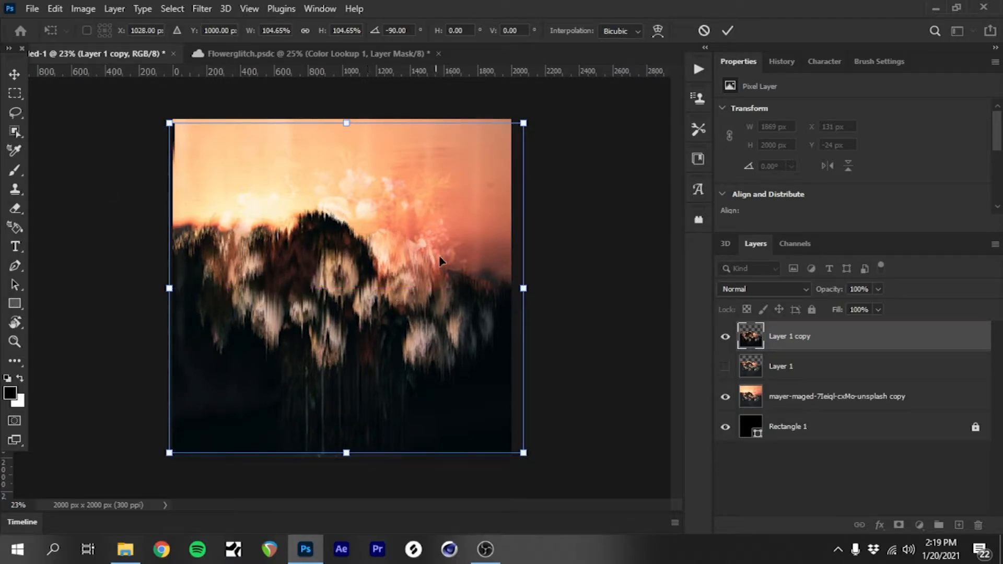
drag(524, 123, 527, 115)
drag(378, 332, 375, 339)
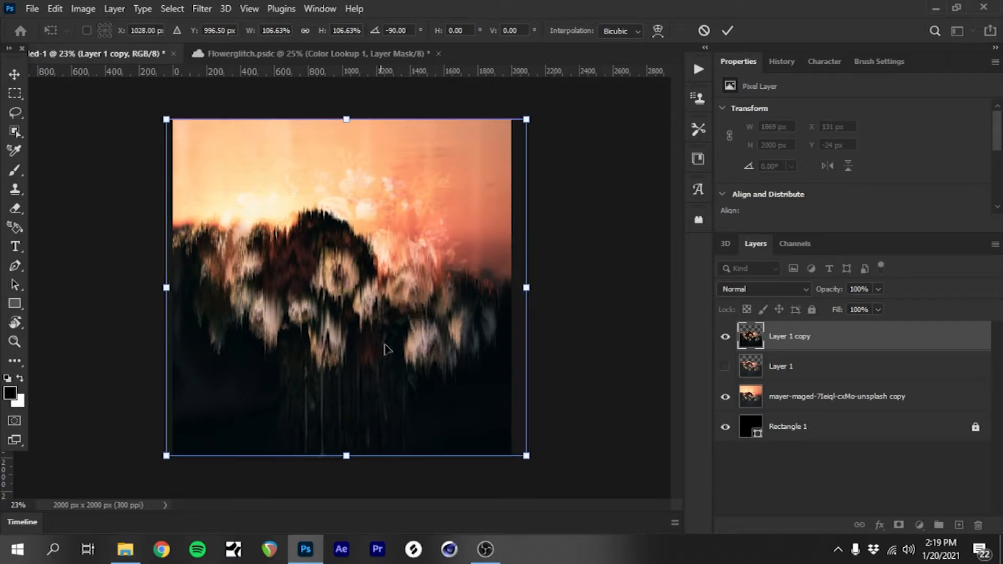
drag(526, 455, 533, 462)
drag(467, 419, 464, 409)
click(14, 75)
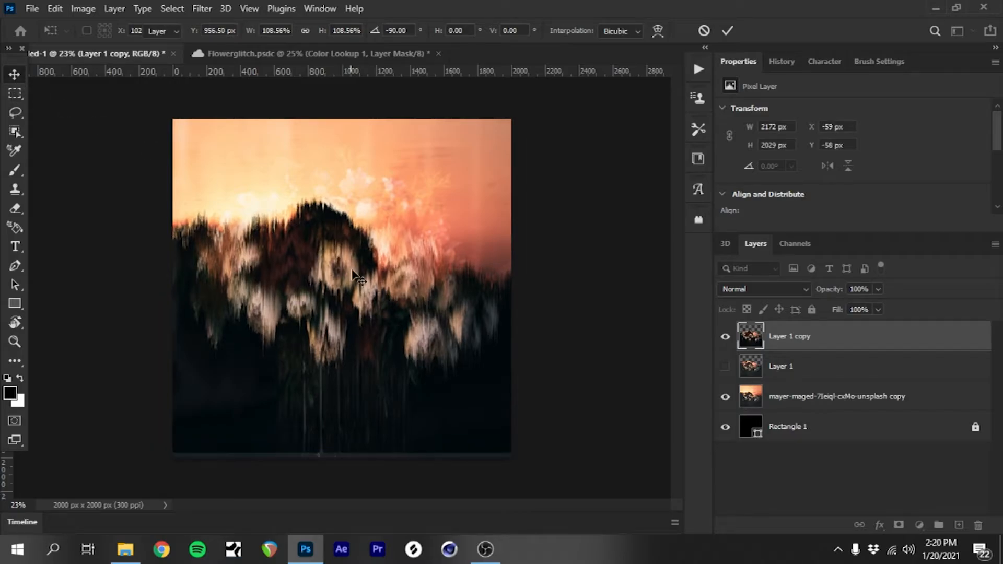
drag(380, 304, 380, 307)
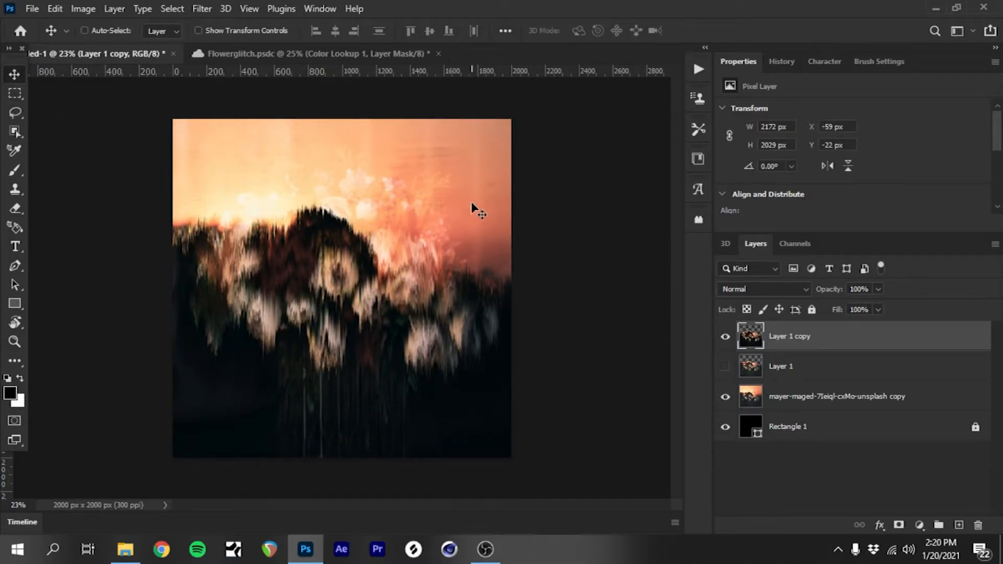
Step: Move Layer 1 beneath Rectangle 1 in the layer stack and compare the image with Layer 1 copy hidden and shown
scroll(384, 223, up, 3)
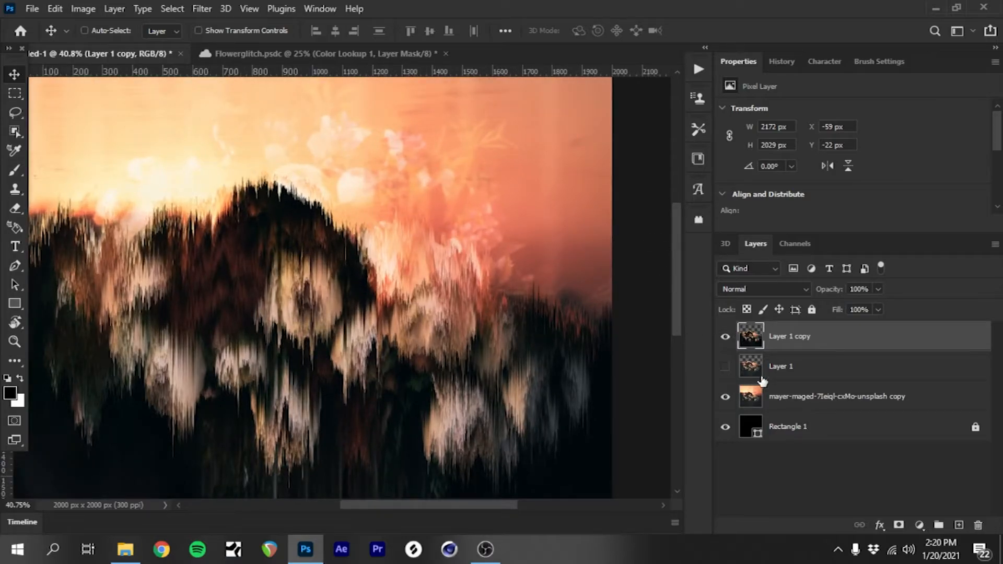
click(817, 366)
drag(804, 366, 801, 442)
click(721, 335)
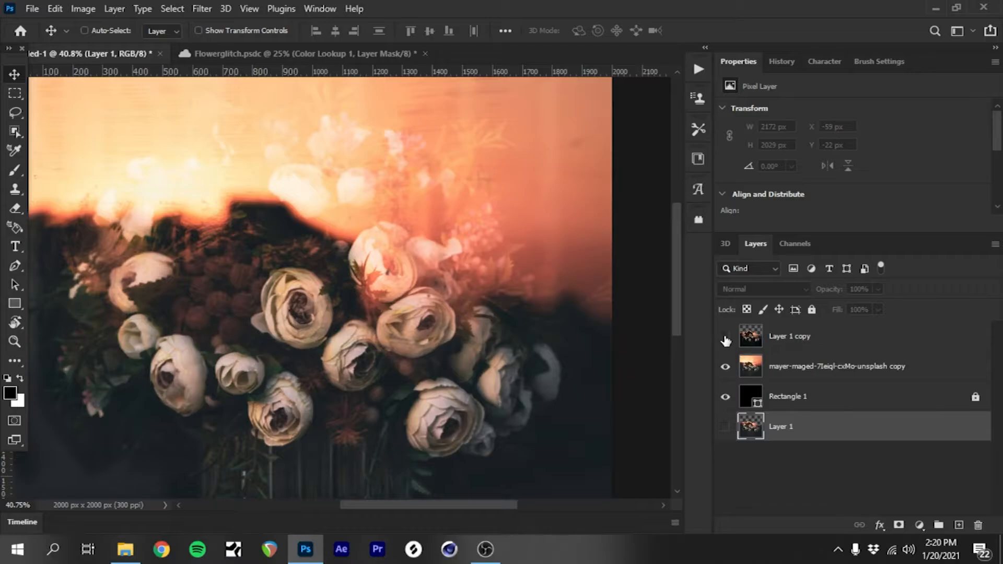
key(ctrl+0)
click(726, 339)
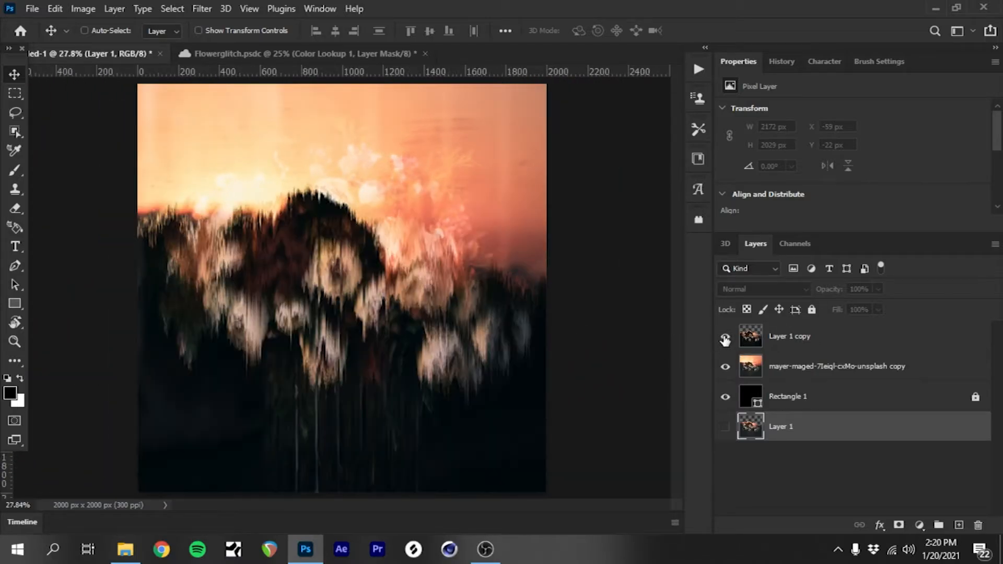
Step: Lower the opacity of Layer 1 copy to 43%
click(794, 336)
click(879, 289)
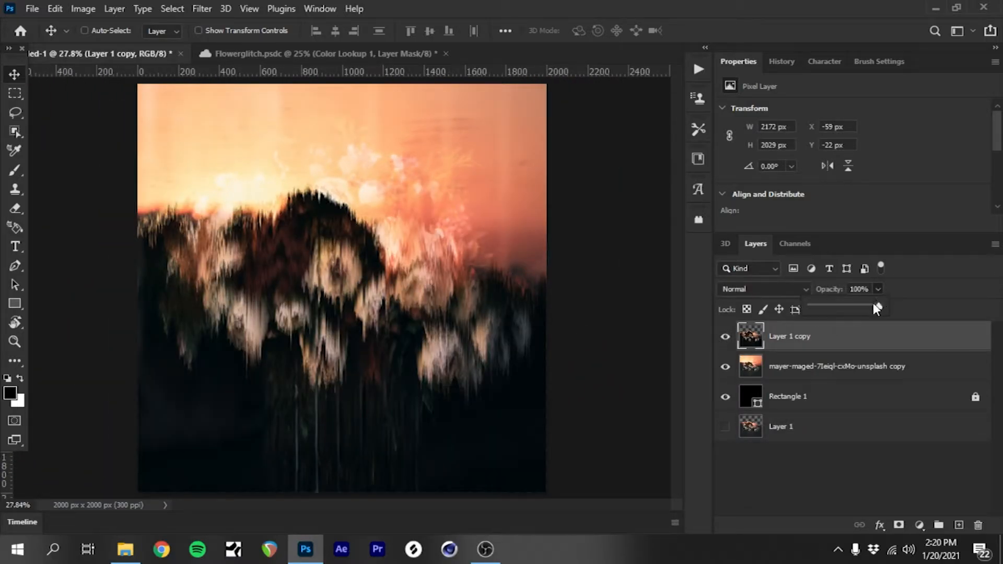
mouse_move(858, 306)
mouse_down()
mouse_move(812, 304)
mouse_move(841, 309)
mouse_up()
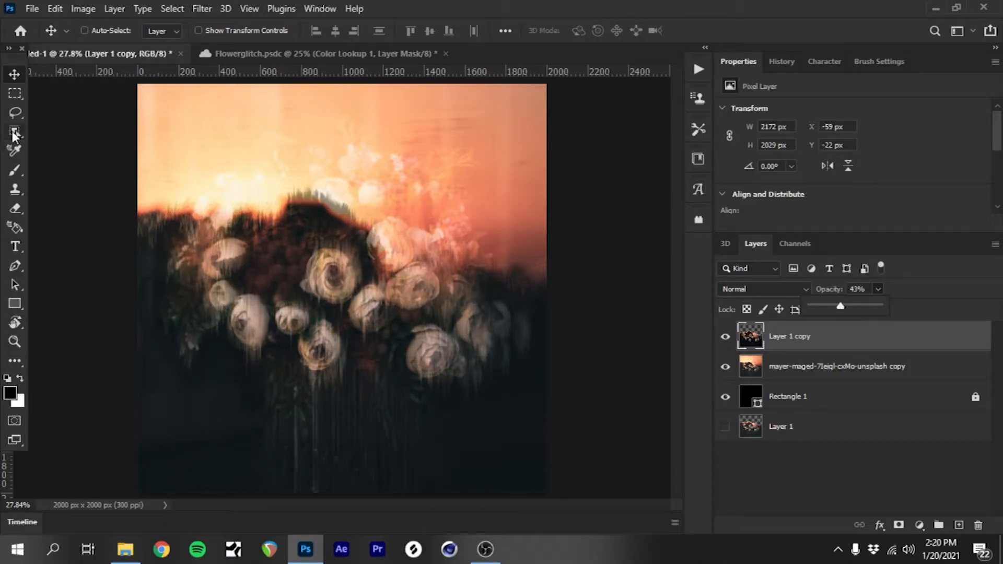
Step: Erase the streaks rising above the central dark hill on Layer 1 copy with a soft 59 px eraser
click(15, 211)
right_click(393, 193)
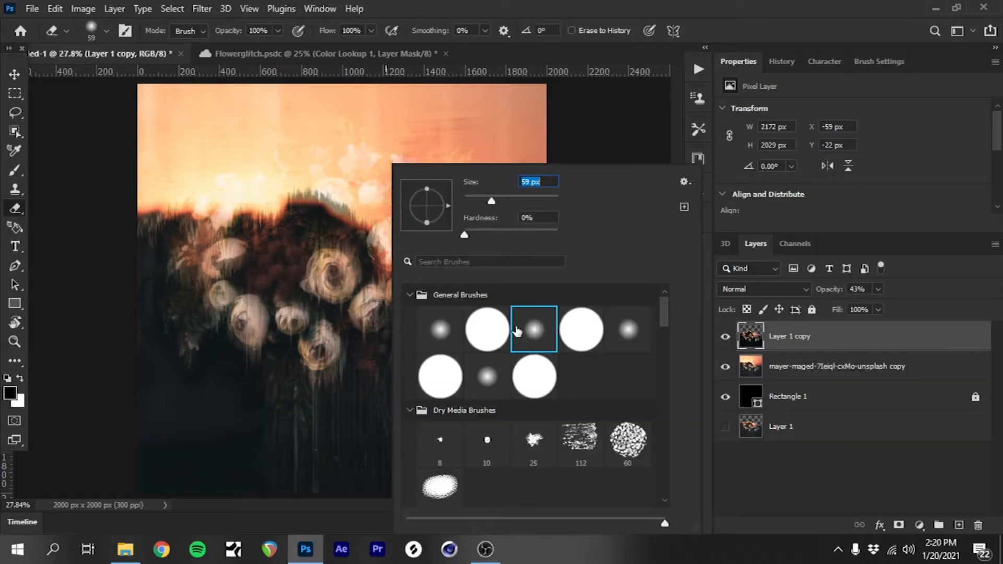
click(541, 6)
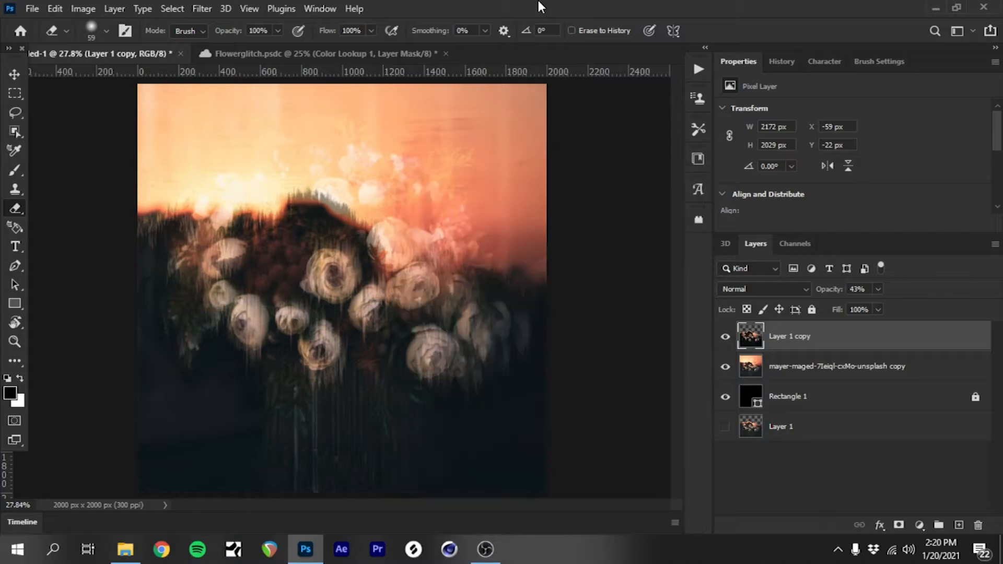
scroll(413, 172, up, 5)
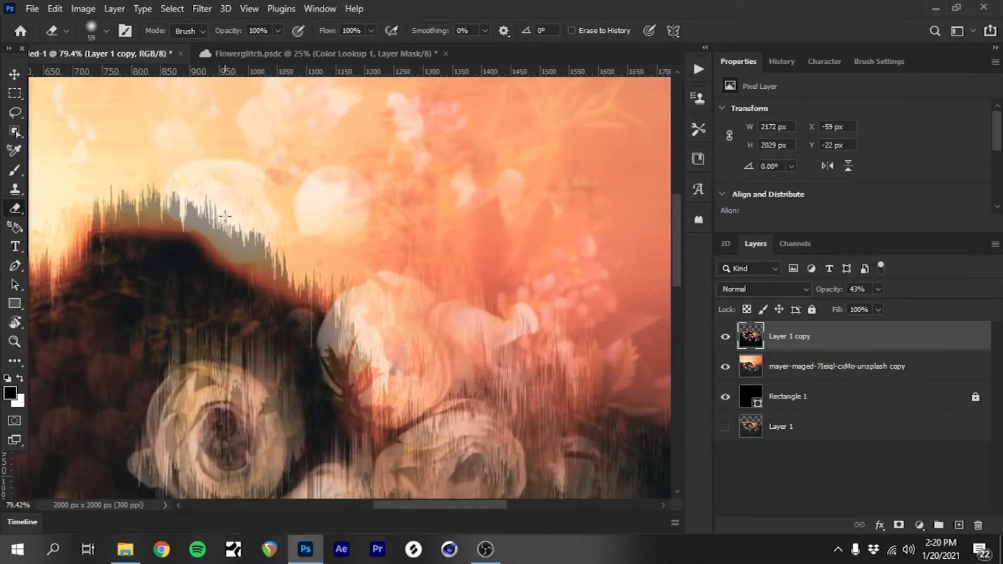
mouse_move(293, 253)
mouse_down()
mouse_move(225, 210)
mouse_move(343, 294)
mouse_move(256, 265)
mouse_move(193, 215)
mouse_move(105, 211)
mouse_move(110, 191)
mouse_move(280, 186)
mouse_move(77, 201)
mouse_move(238, 197)
mouse_move(139, 205)
mouse_move(221, 220)
mouse_move(169, 227)
mouse_move(85, 220)
mouse_up()
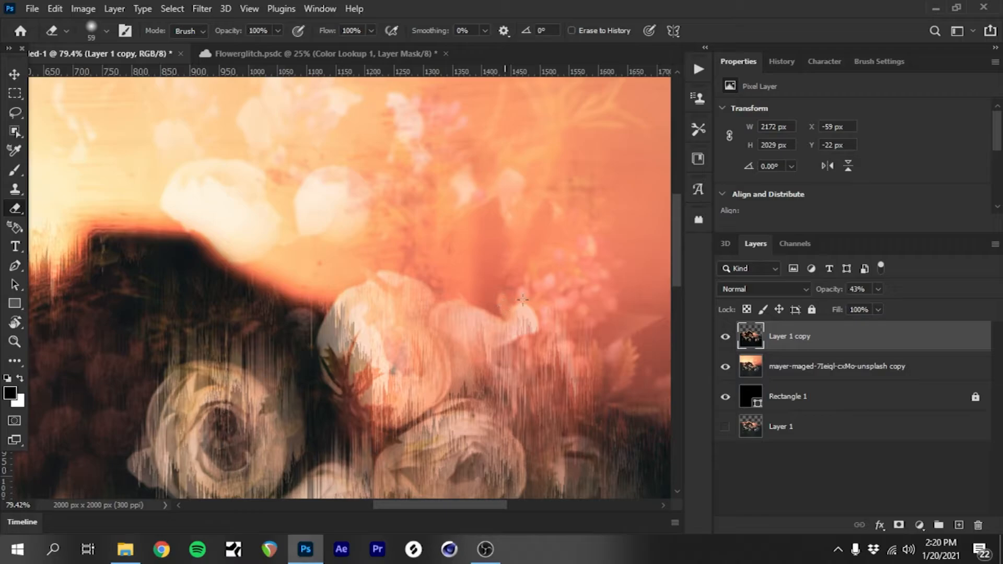
Step: Erase the streaks above the dark horizon near the photo's right edge, checking the outline with Layer 1 copy hidden and shown
drag(418, 505, 472, 510)
drag(677, 234, 678, 263)
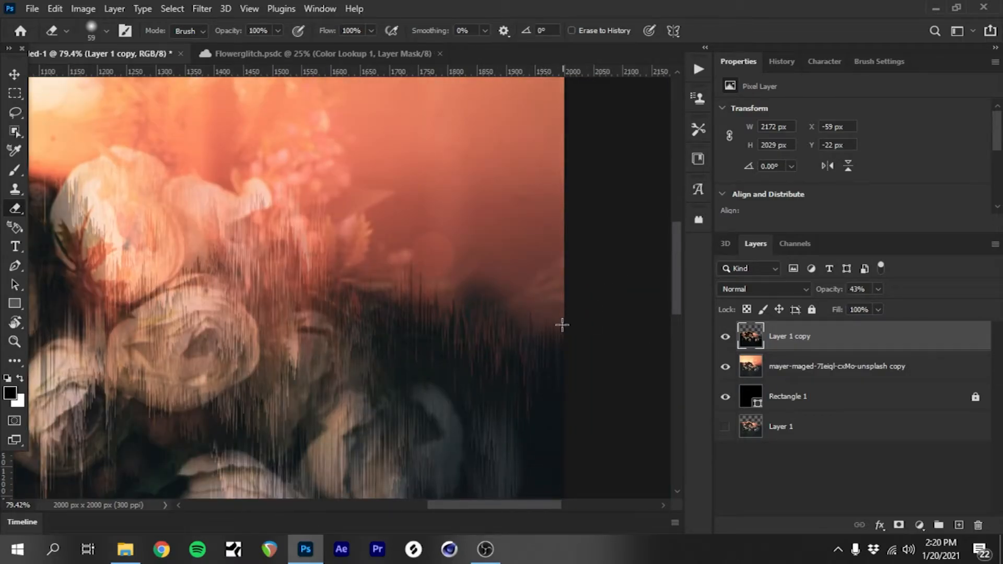
click(725, 337)
click(726, 337)
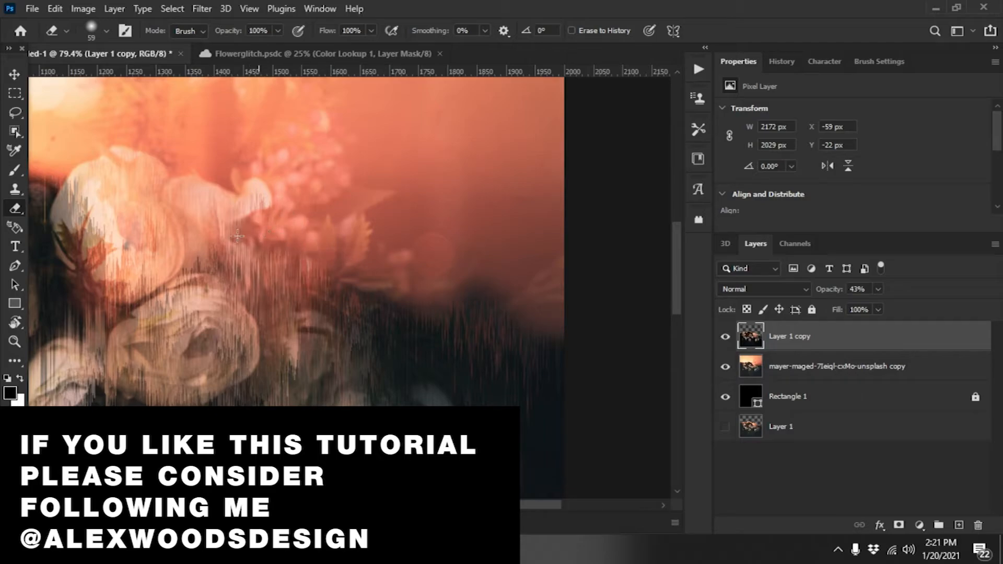
Step: Erase the streaks rising into the bright sky along the left part of the horizon
scroll(402, 273, down, 6)
scroll(167, 202, up, 6)
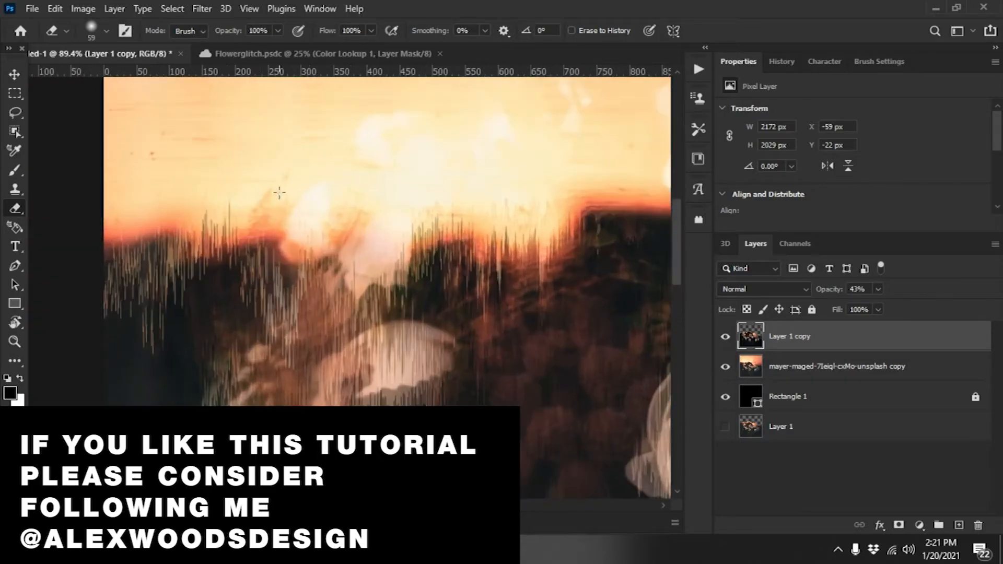
mouse_move(324, 230)
mouse_down()
mouse_move(415, 243)
mouse_move(539, 209)
mouse_move(528, 233)
mouse_move(569, 190)
mouse_up()
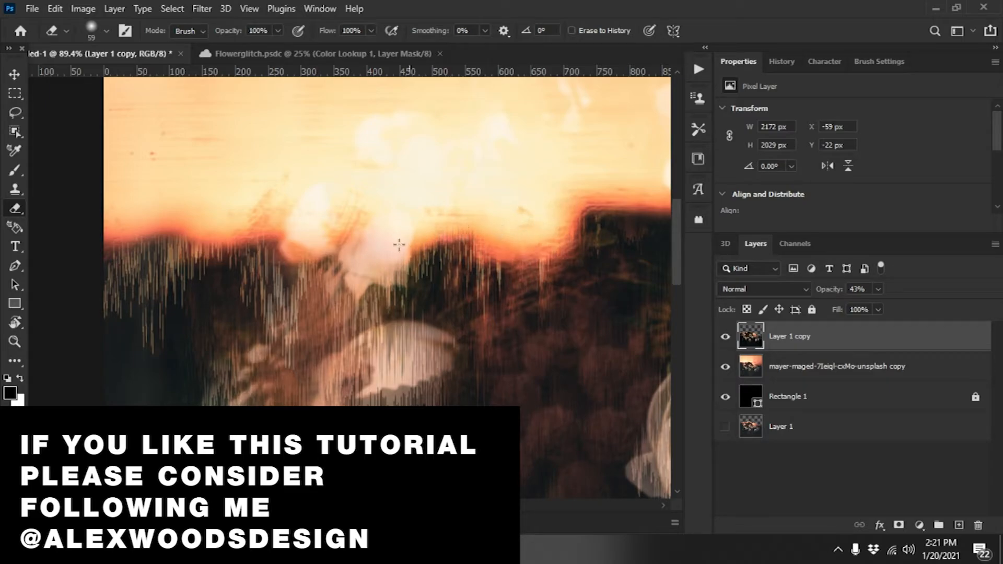
Step: Try erasing the streaks over the rose just right of the dark hill and undo the erasing
scroll(227, 238, right, 6)
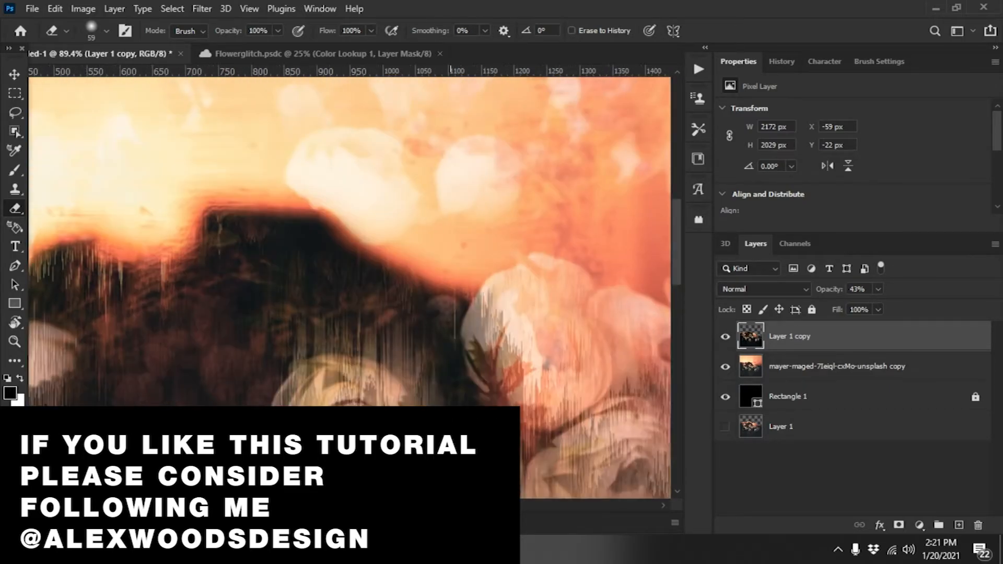
mouse_move(378, 296)
mouse_down()
mouse_move(413, 380)
mouse_move(383, 314)
mouse_move(398, 329)
mouse_up()
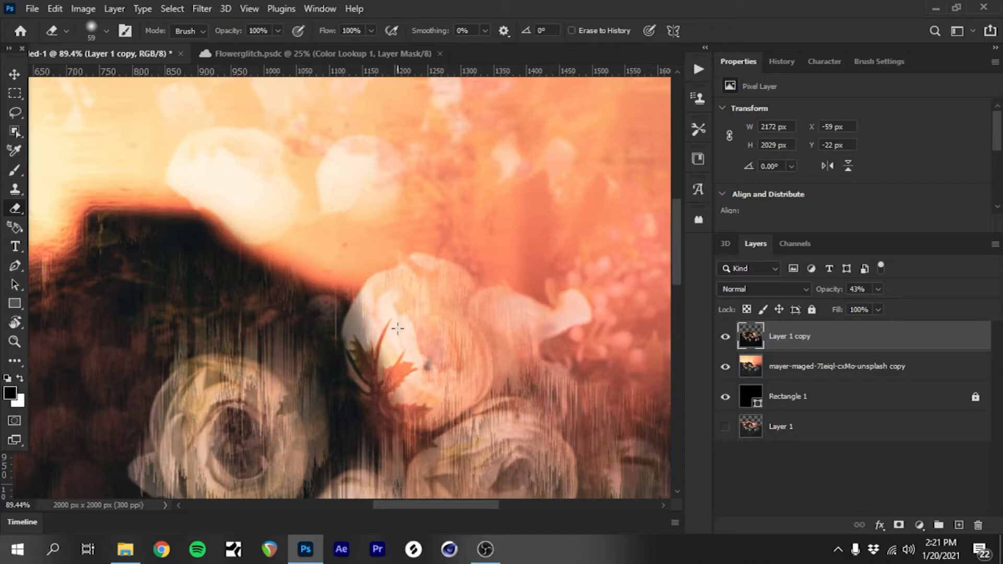
key(ctrl+z)
Step: Set the opacity of Layer 1 copy to 100% and erase leftover streaks along the right part of the horizon
scroll(297, 271, down, 5)
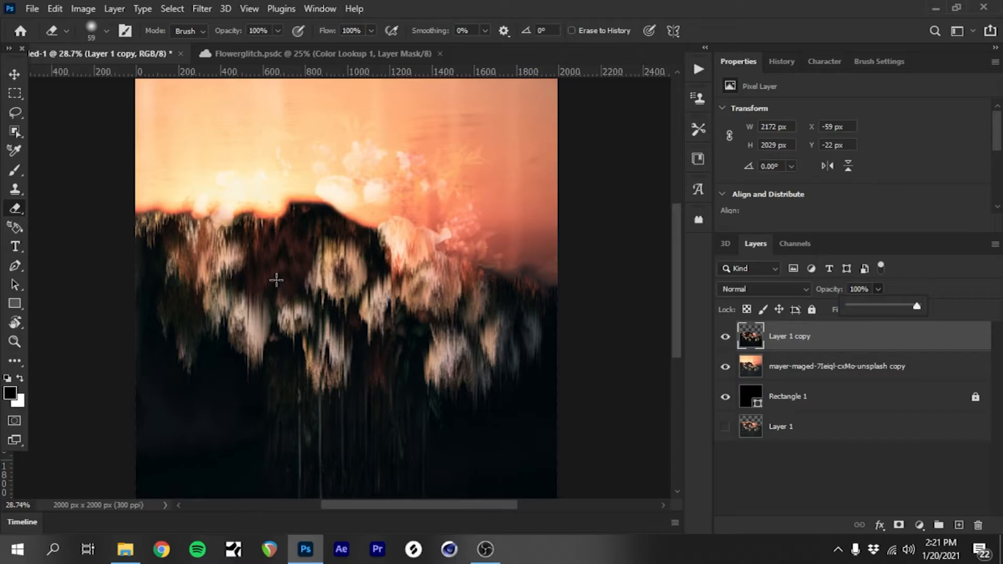
scroll(253, 164, up, 4)
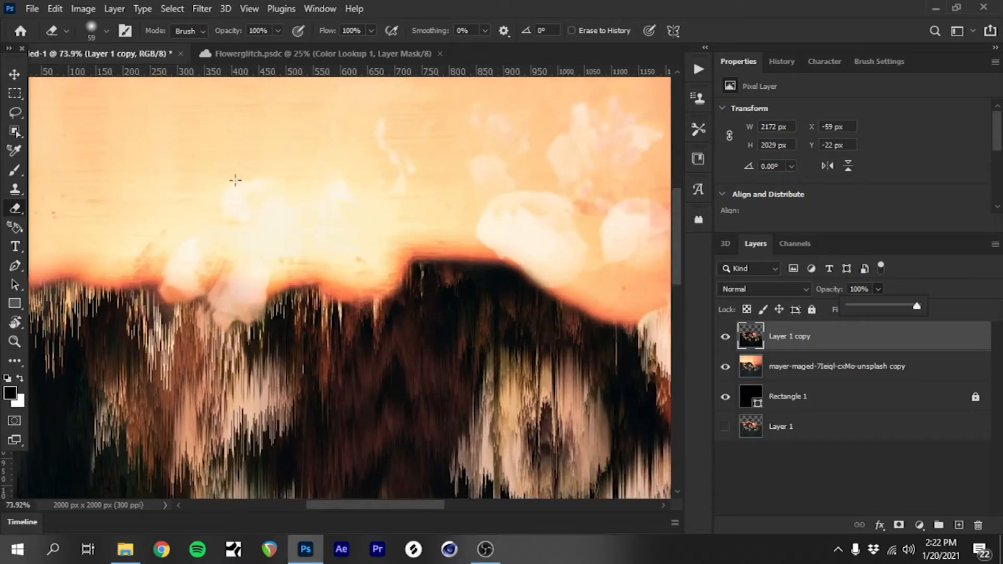
scroll(463, 211, down, 5)
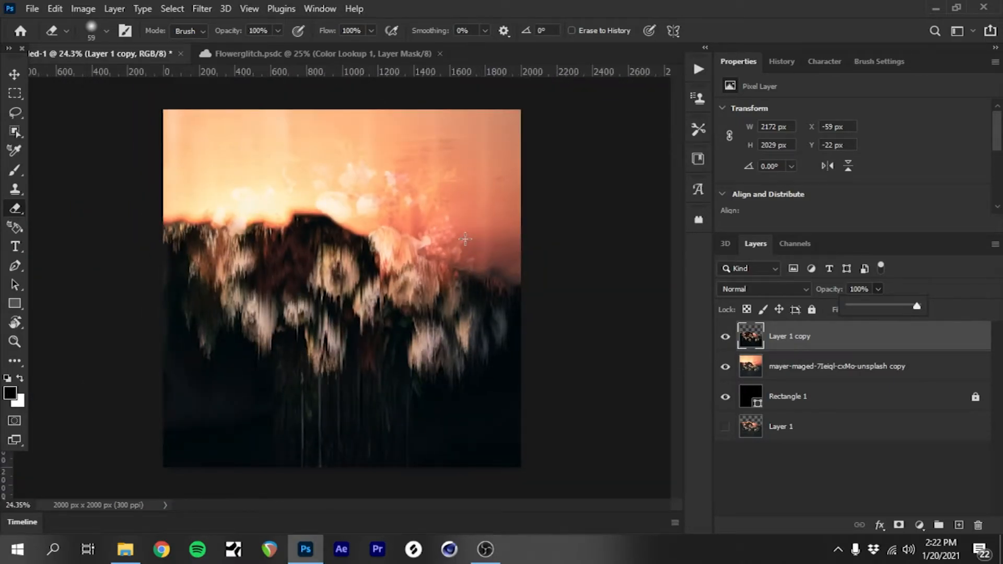
scroll(383, 209, up, 6)
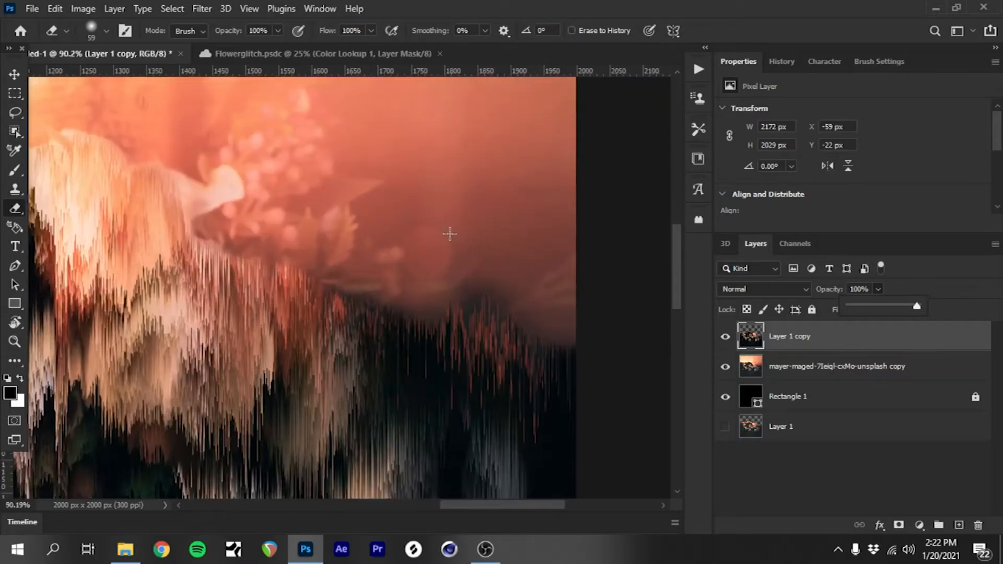
scroll(449, 234, up, 2)
click(538, 338)
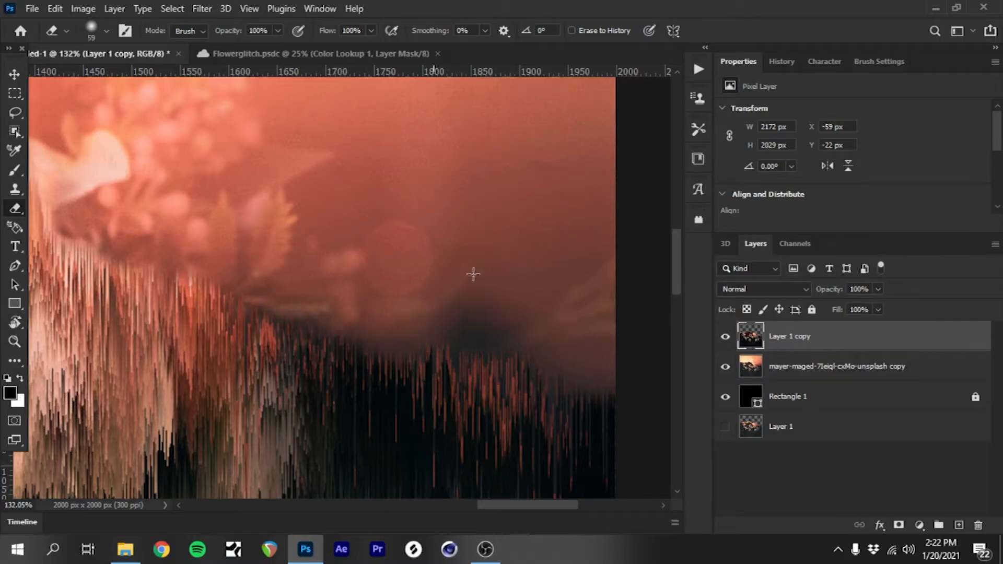
scroll(486, 246, down, 5)
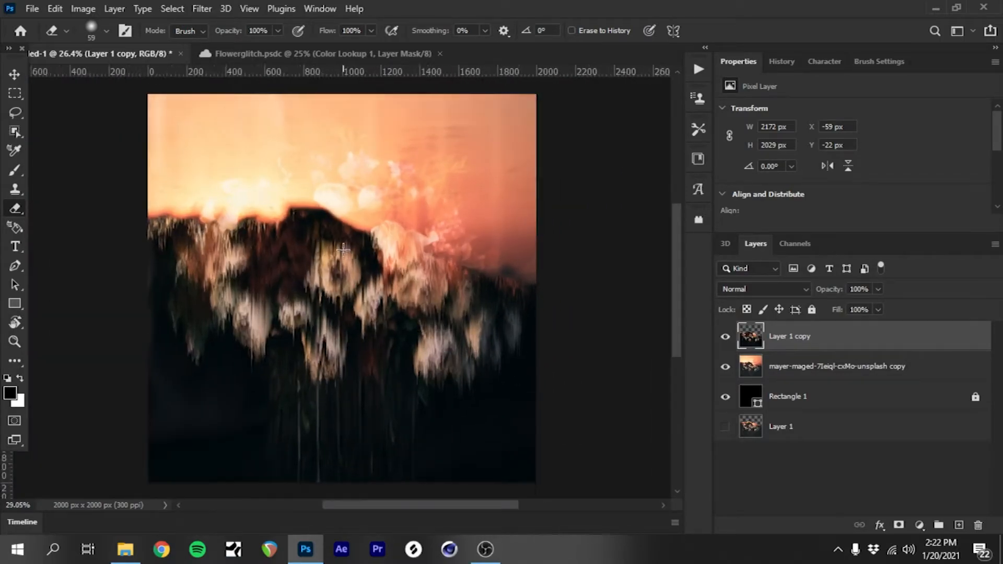
Step: Move the hidden Layer 1 to the top of the layer stack and make it visible
click(806, 368)
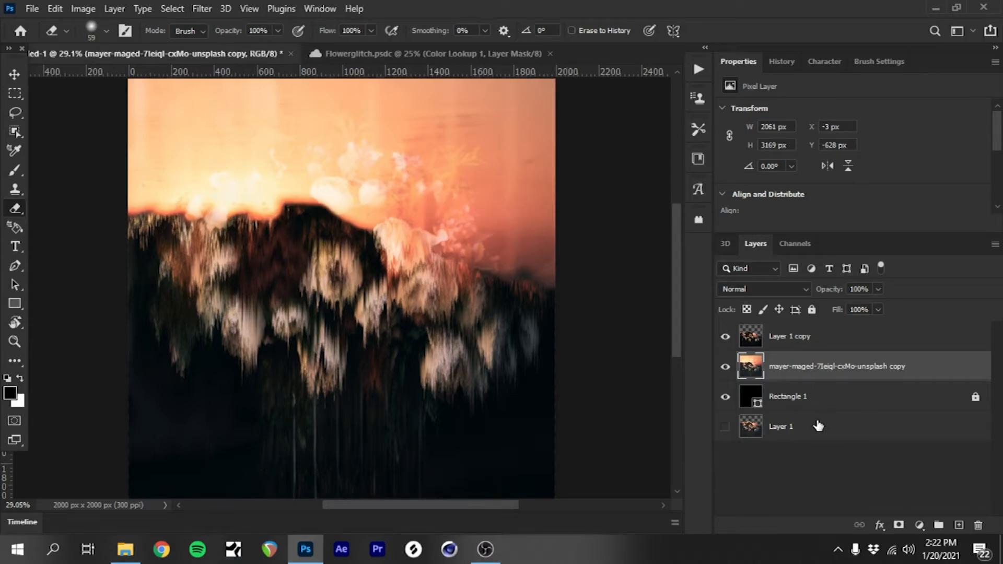
click(818, 426)
drag(850, 425, 842, 323)
click(725, 337)
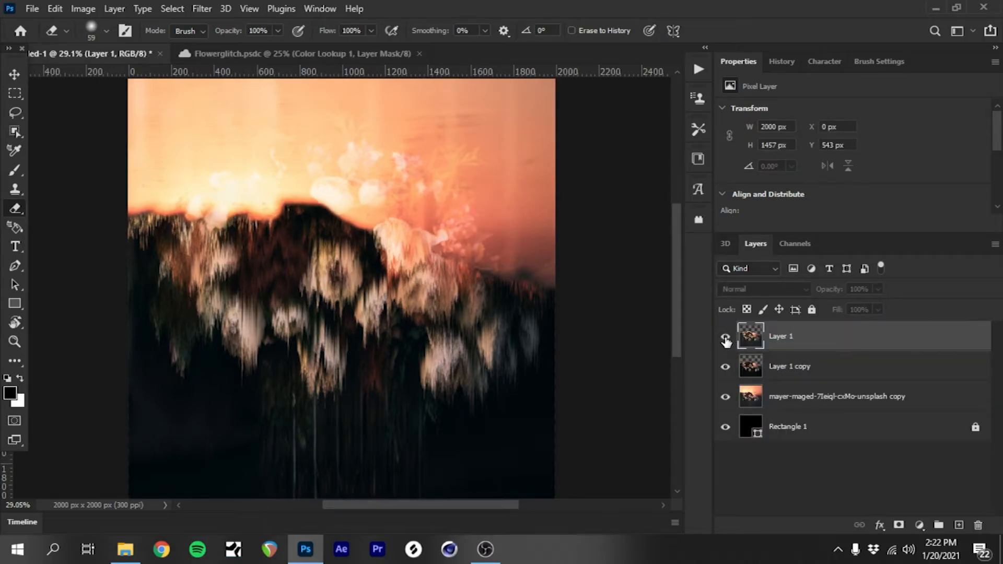
Step: Rotate Layer 1 by 90° clockwise with Free Transform and shift it slightly over the canvas
click(14, 75)
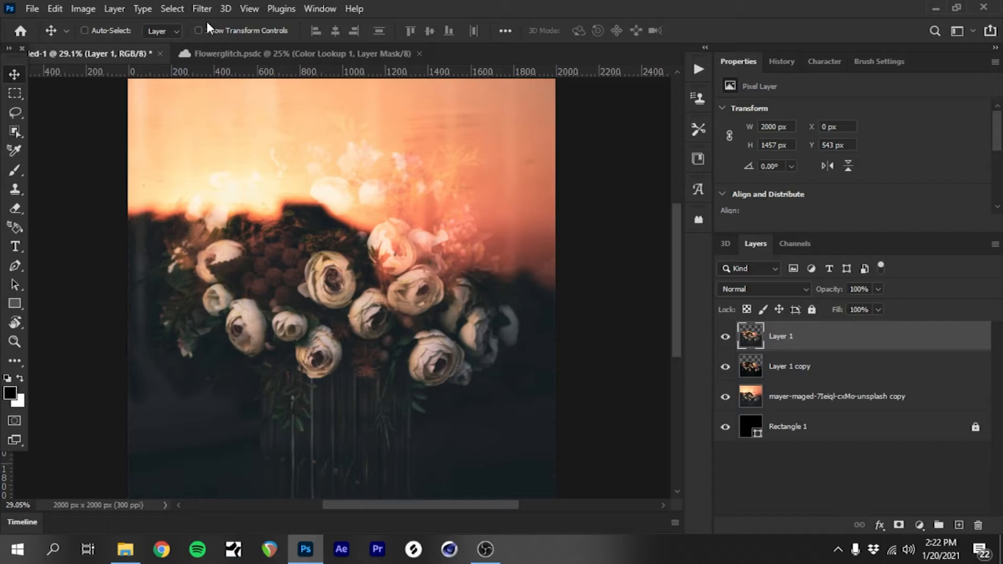
key(ctrl+t)
right_click(331, 261)
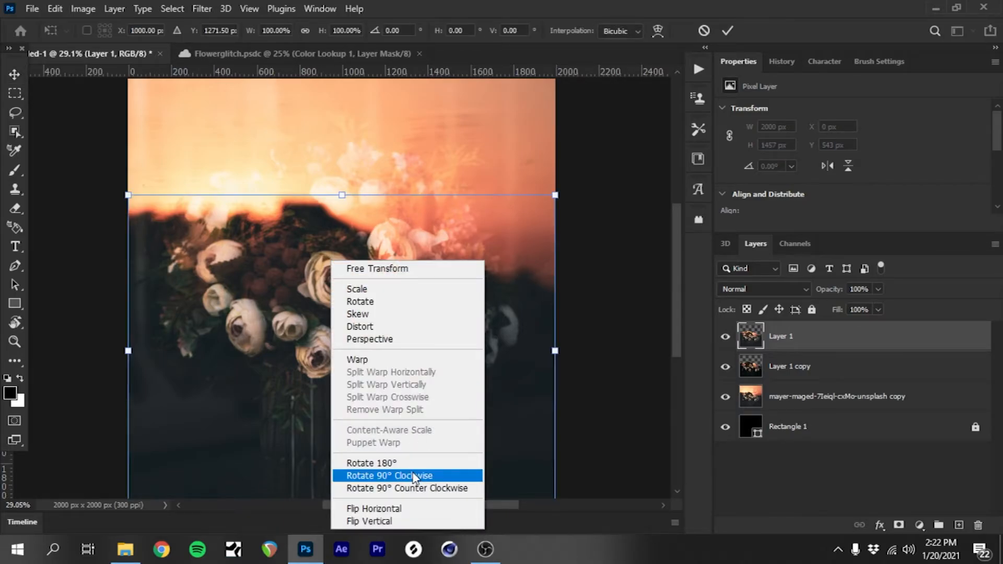
click(410, 476)
drag(323, 282, 317, 272)
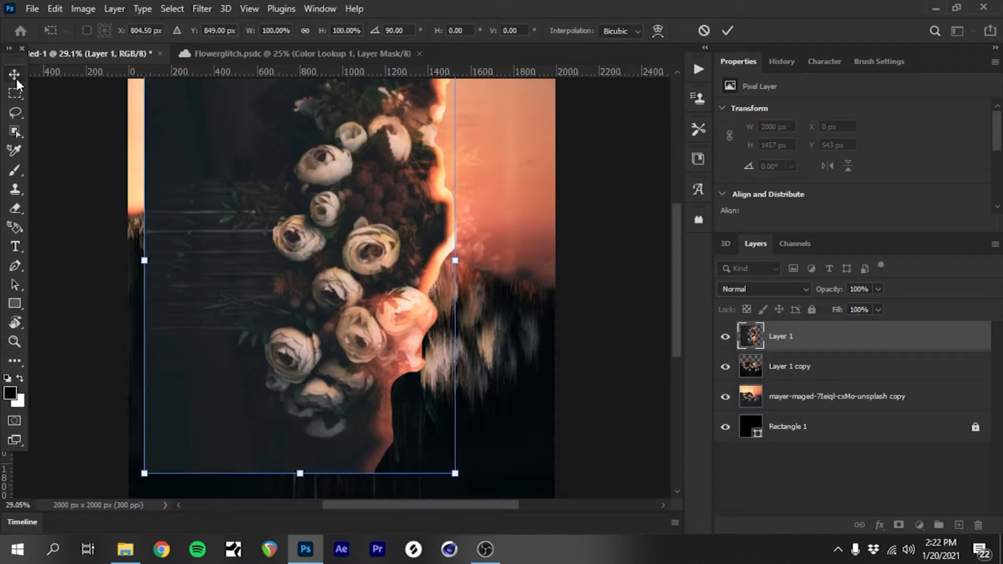
click(16, 78)
click(210, 8)
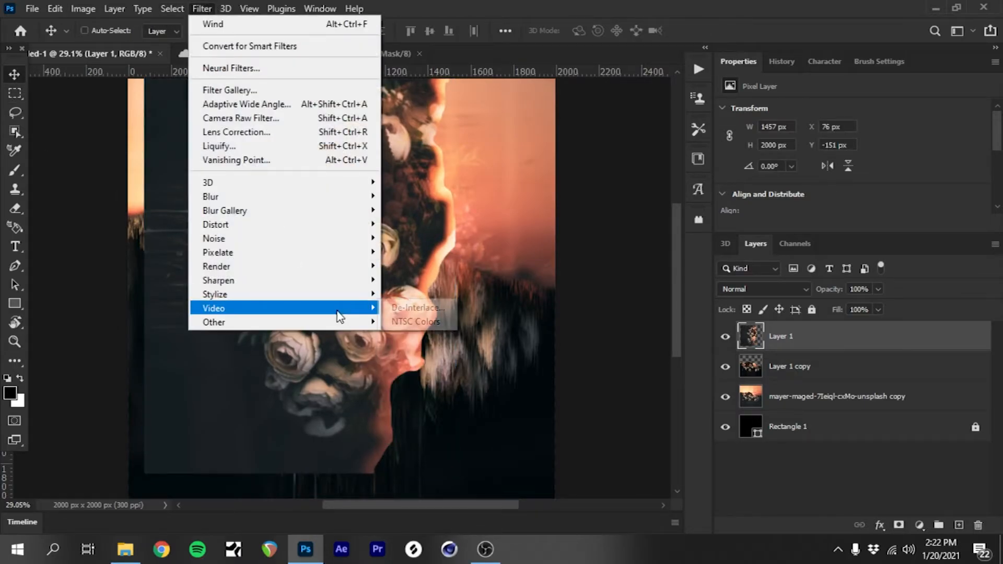
mouse_move(354, 272)
mouse_move(355, 294)
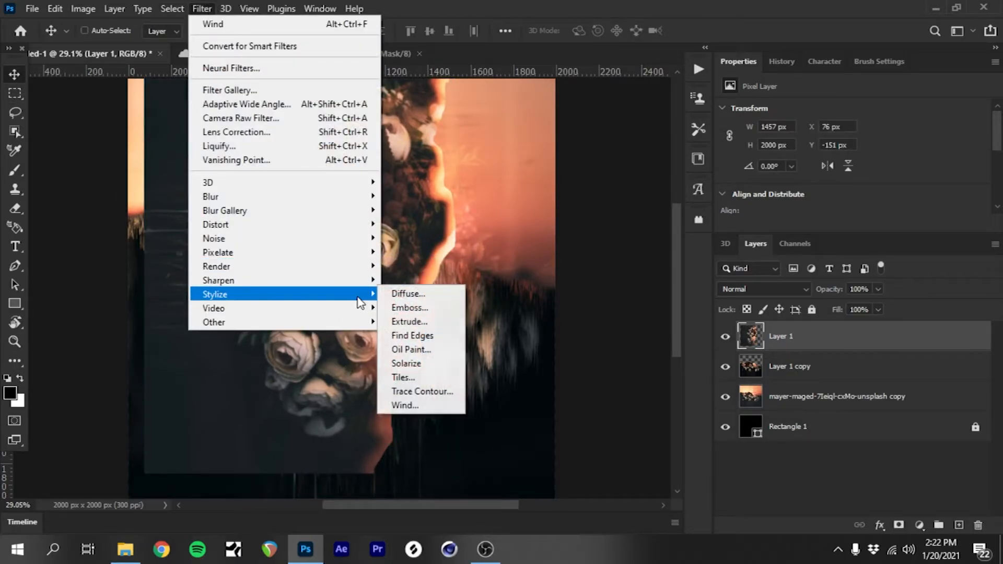
click(416, 408)
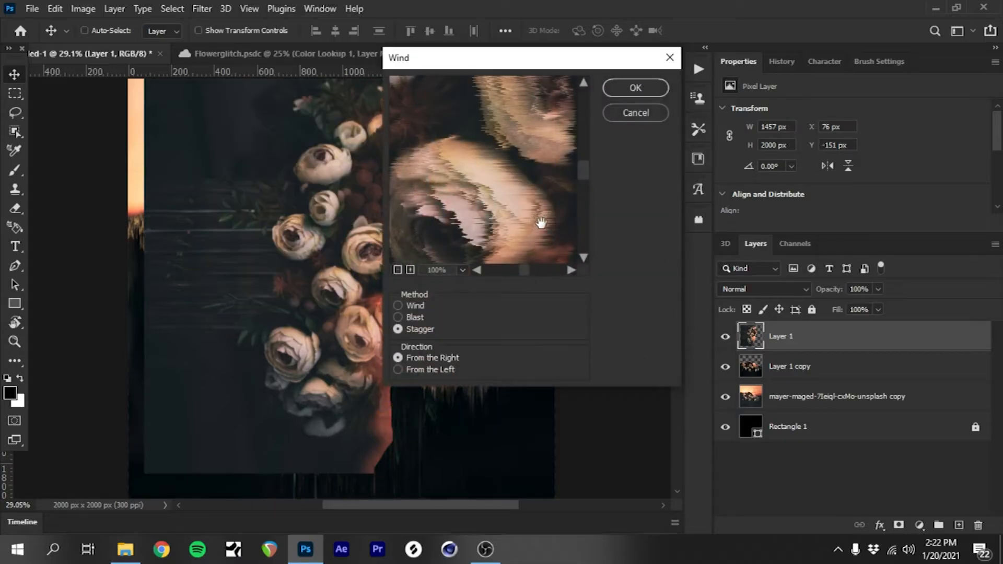
click(398, 318)
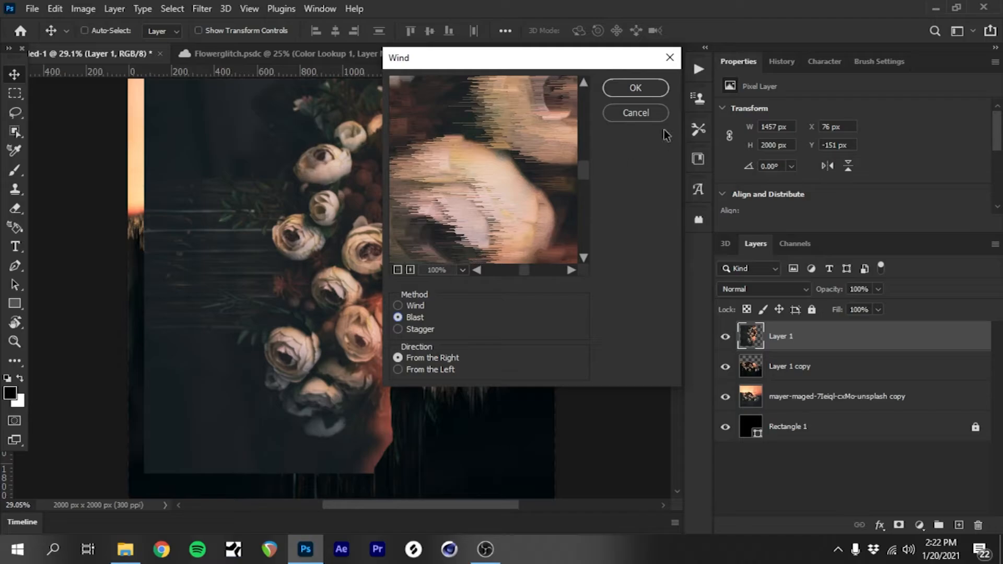
key(Return)
Step: Darken Layer 1 with Levels by setting the black input level to 25 and shifting the midtones darker
key(ctrl+l)
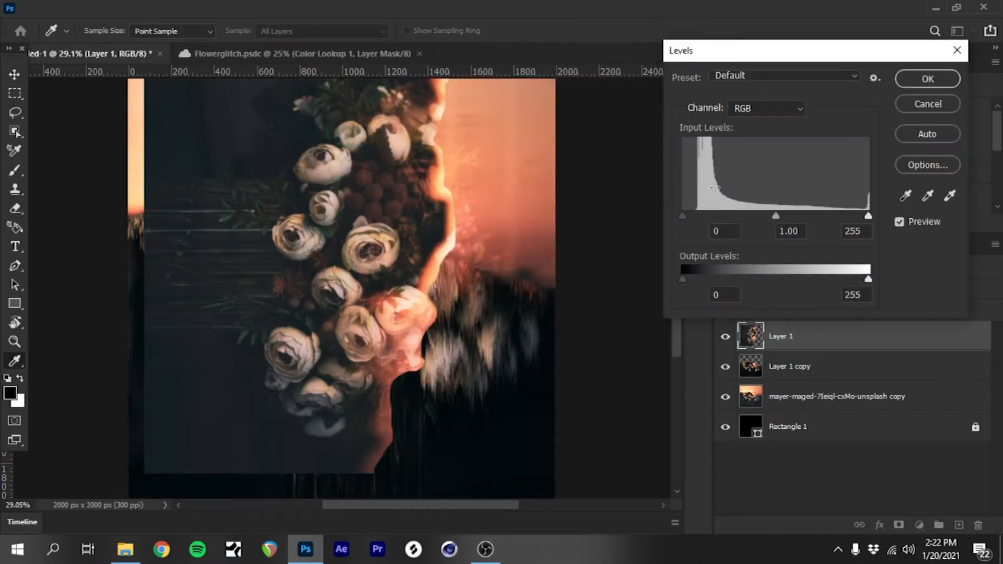
drag(682, 218, 702, 219)
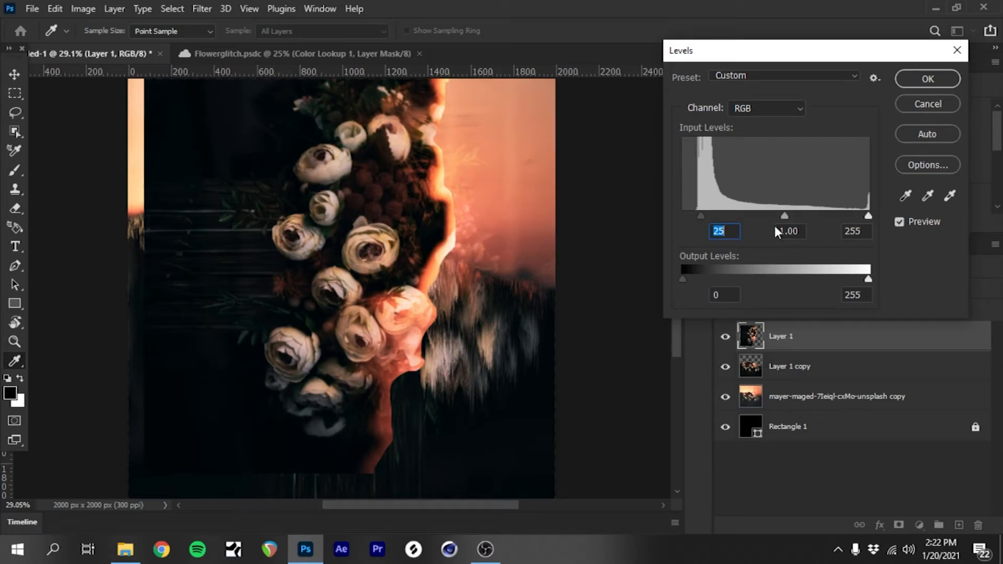
drag(791, 214, 797, 215)
click(923, 87)
Step: Apply the Wind filter with direction From the Right to the darkened, rotated Layer 1
click(201, 8)
mouse_move(368, 219)
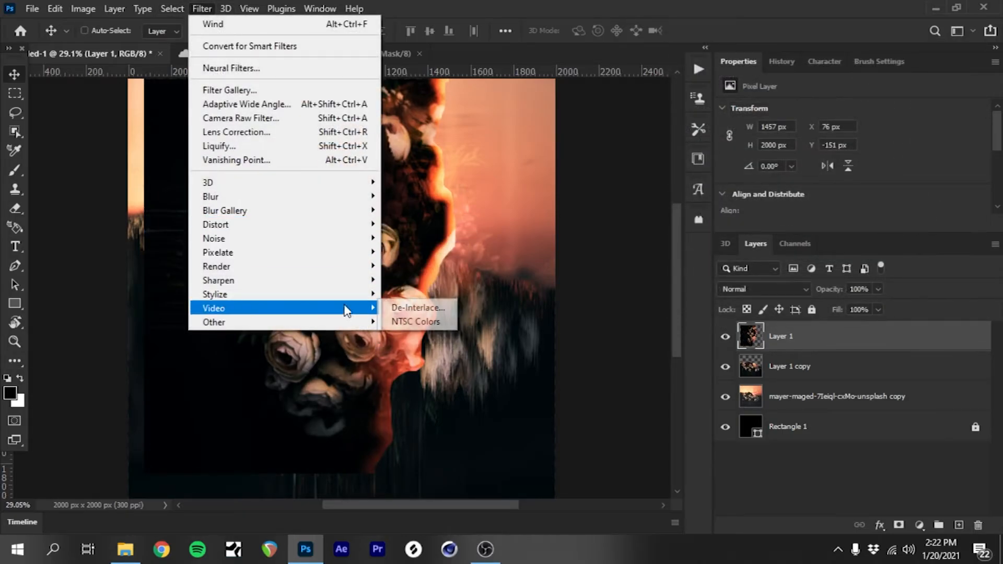
mouse_move(361, 294)
click(399, 407)
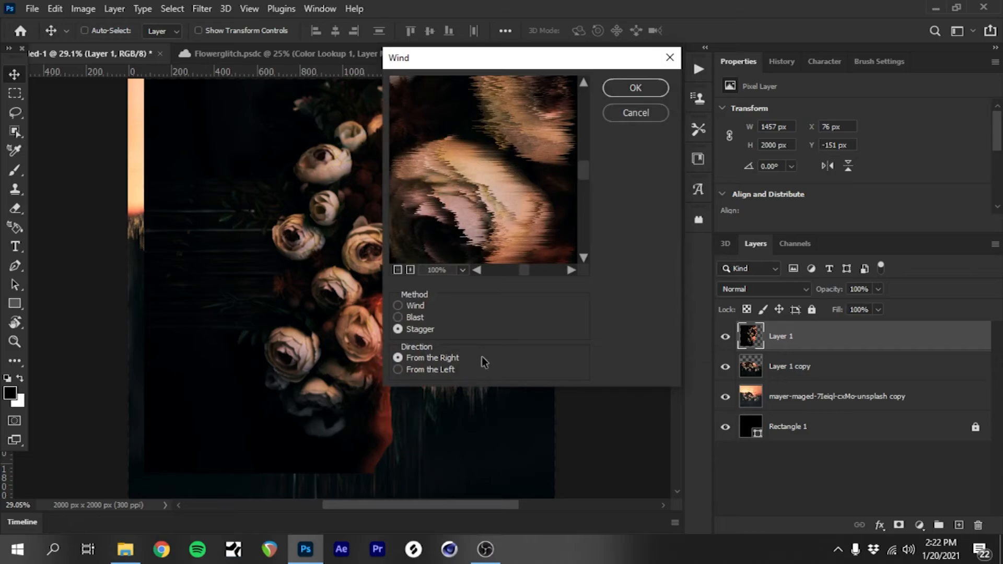
click(399, 316)
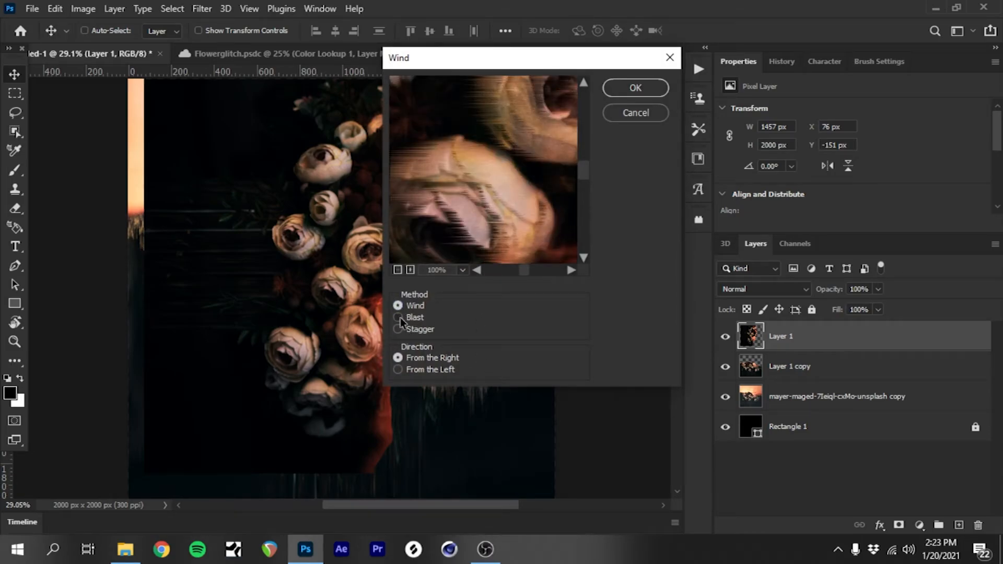
click(637, 87)
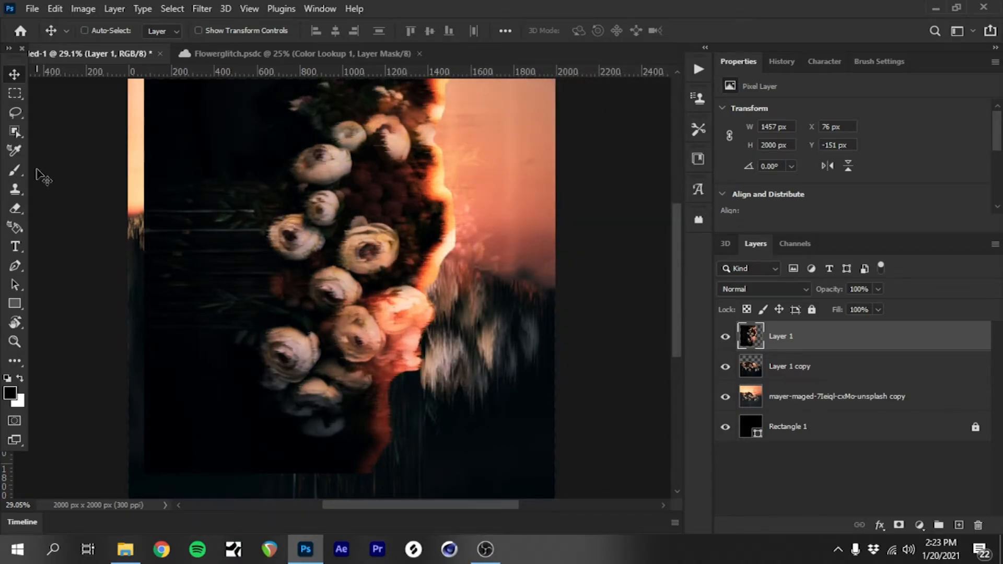
Step: Rotate Layer 1 by 90° counterclockwise and move it back into alignment over the flowers
key(ctrl+t)
right_click(250, 220)
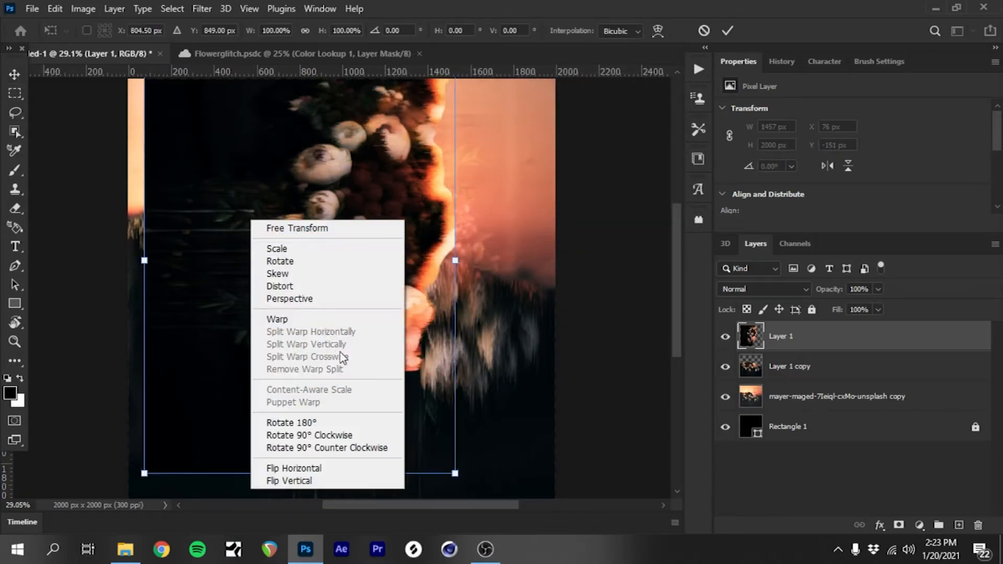
click(344, 450)
drag(344, 225, 385, 321)
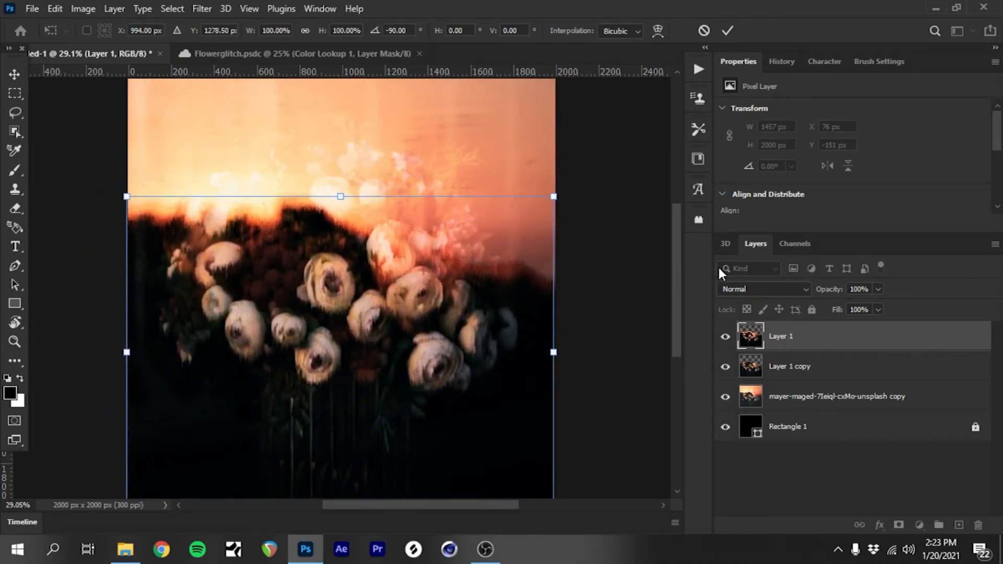
Step: Set the blend mode of Layer 1 to Screen and commit its transform
click(742, 291)
click(737, 300)
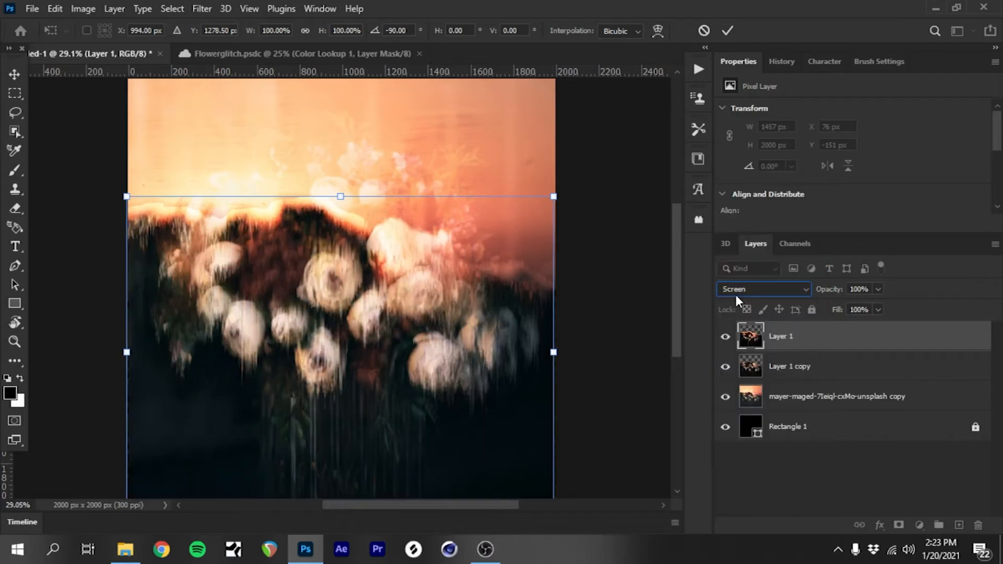
click(15, 76)
Step: Clip Layer 1 to Layer 1 copy beneath it with a clipping mask
scroll(355, 301, up, 5)
drag(338, 302, 339, 293)
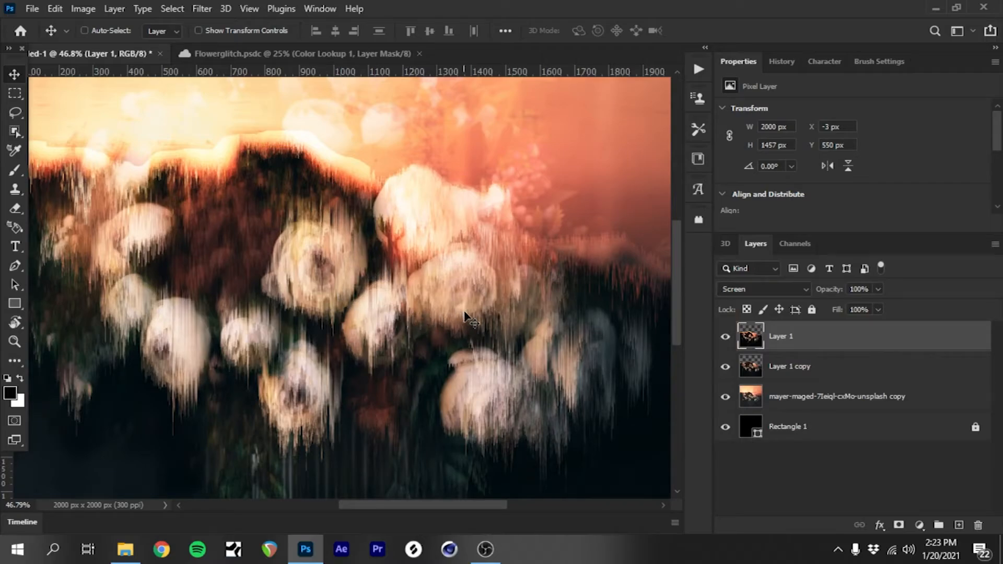
drag(853, 354, 847, 347)
alt+click(847, 347)
Step: Lower the opacity of Layer 1 to 29% and erase along the upper edge of the rose beside the dark hill
click(879, 289)
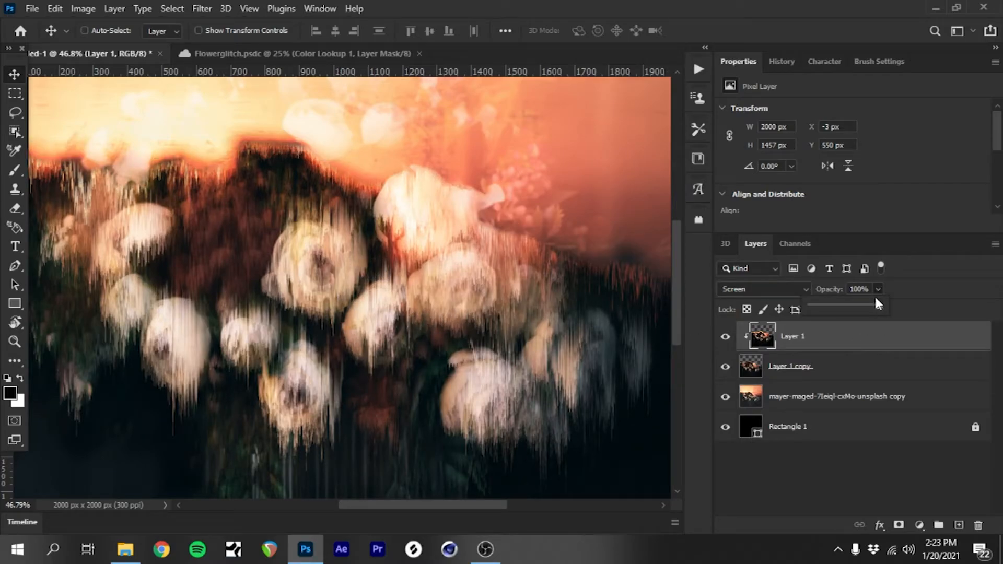
drag(845, 303, 826, 310)
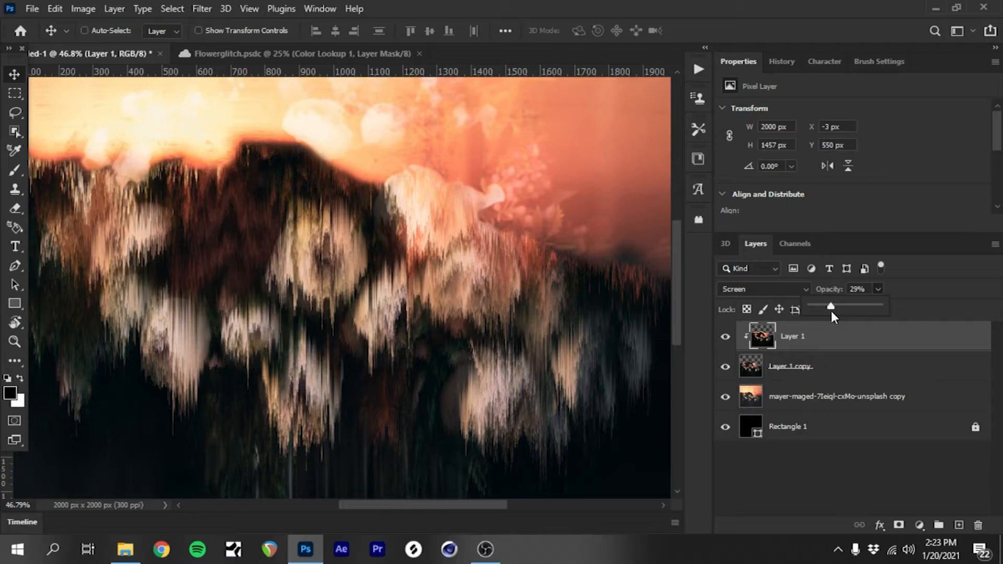
key(e)
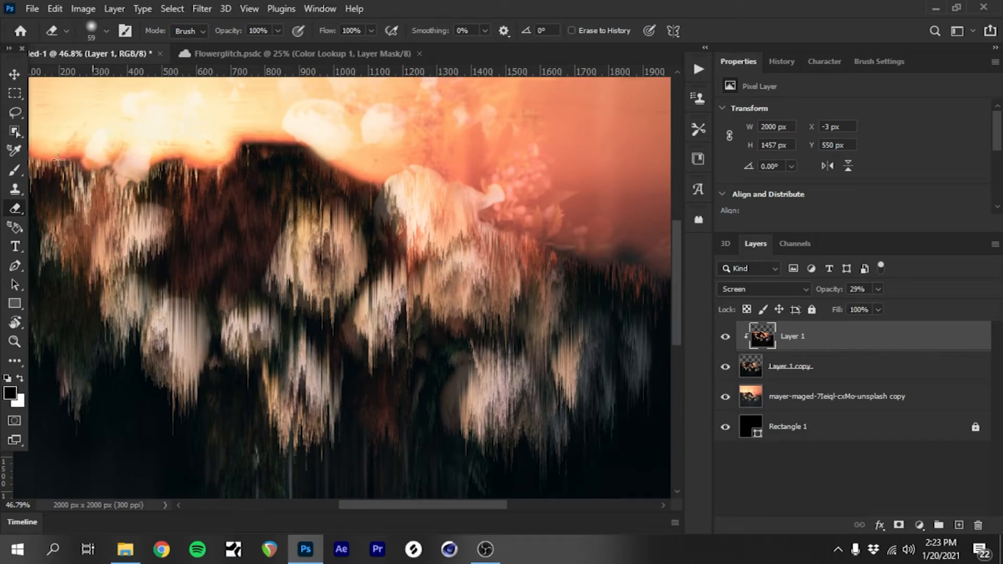
drag(416, 165, 386, 177)
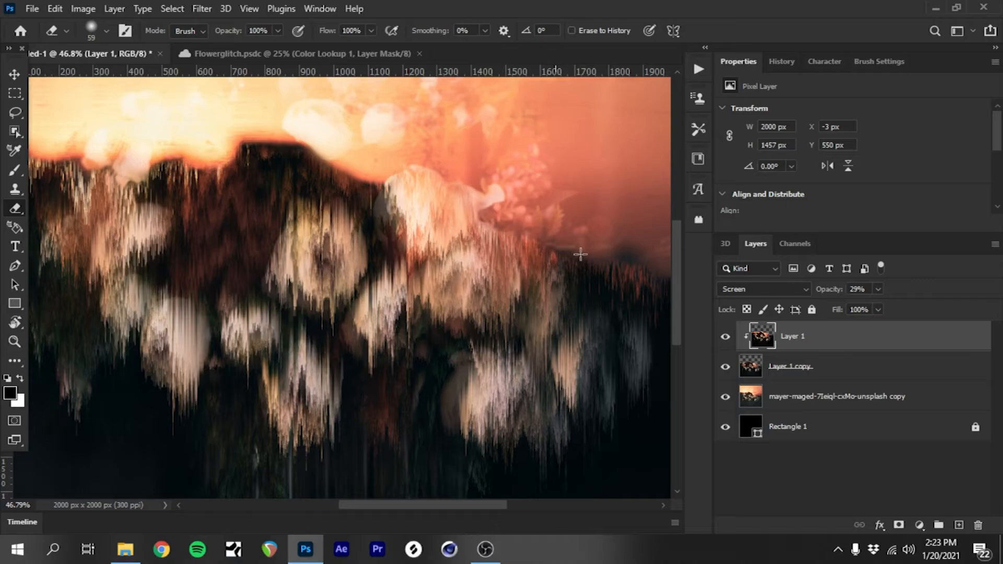
drag(424, 506, 471, 507)
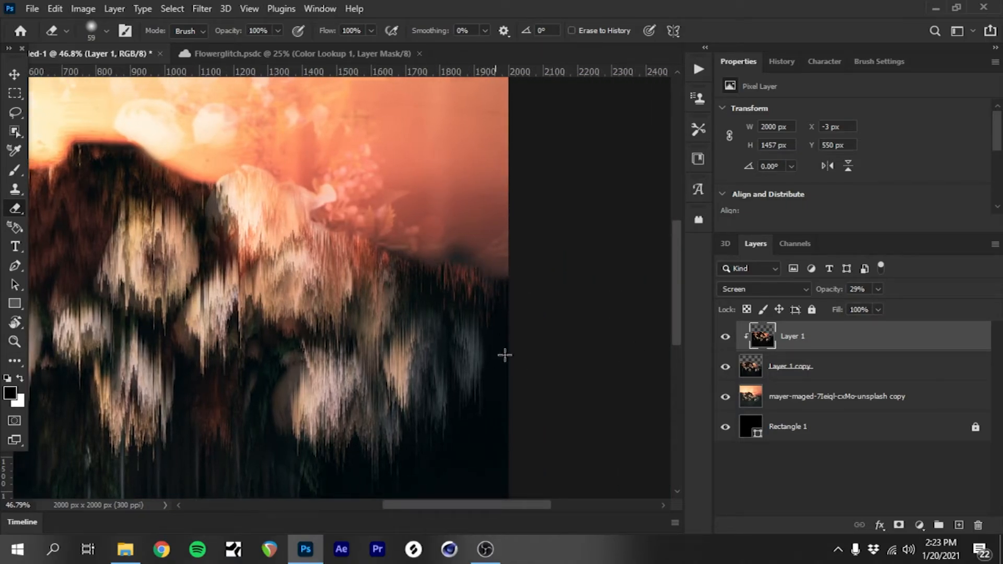
Step: Raise the opacity of the clipped Layer 1 to 79% and fine-tune it against the whole image
click(879, 289)
drag(876, 309, 912, 313)
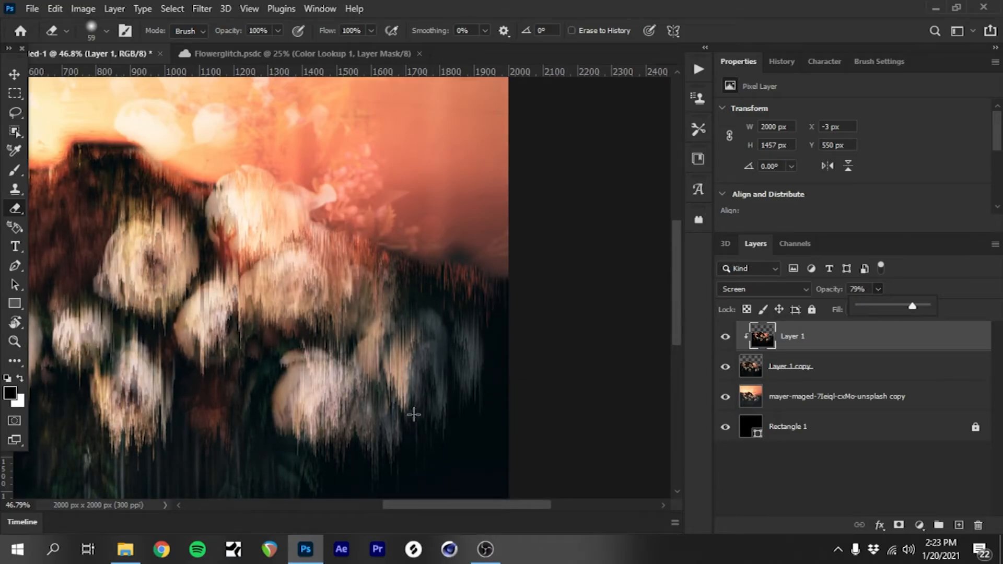
scroll(414, 414, down, 5)
scroll(406, 413, up, 2)
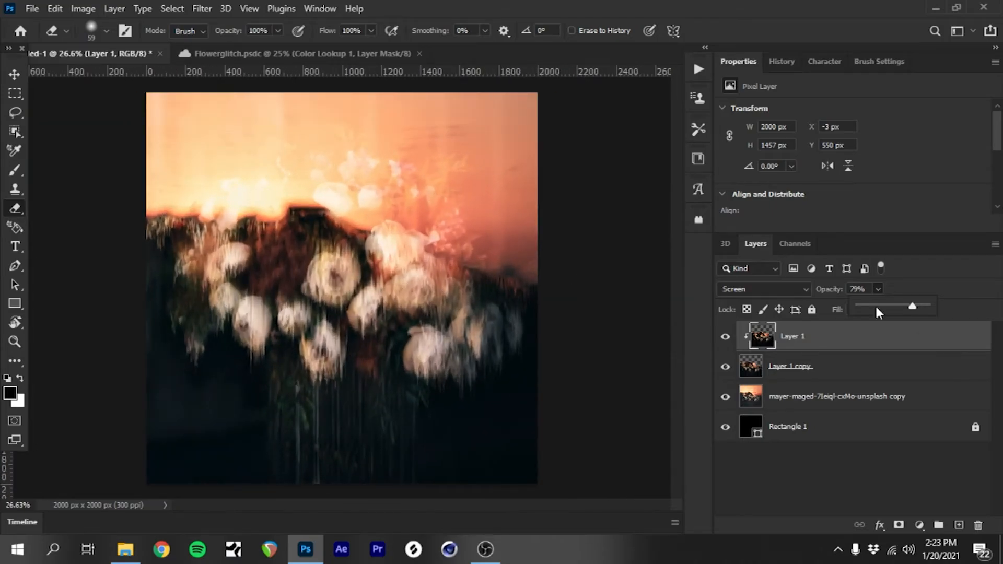
mouse_move(892, 309)
mouse_down()
mouse_move(875, 309)
mouse_move(908, 312)
mouse_up()
Step: Scale Layer 1 copy to 98.92% with Free Transform
click(842, 374)
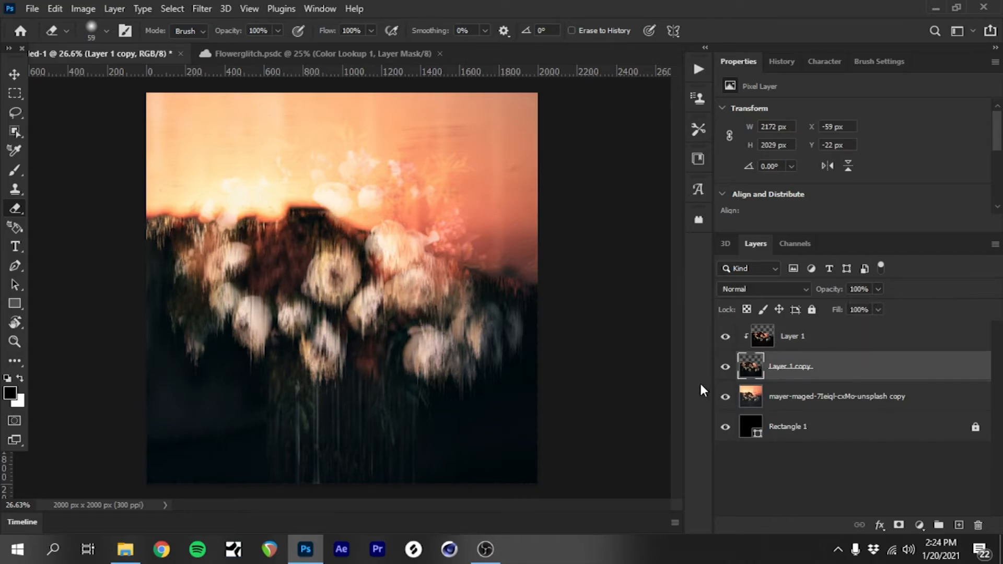
key(ctrl+t)
drag(350, 88, 348, 94)
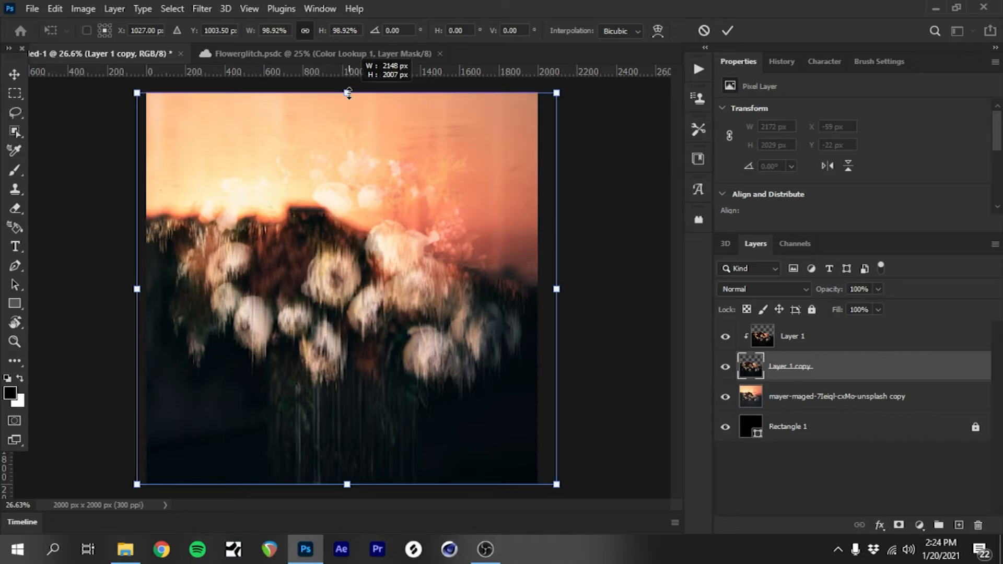
click(14, 75)
Step: Nudge Layer 1 copy upward to Y -16 px, checking the streaks along the dark hill's edge
scroll(365, 219, up, 6)
scroll(263, 189, up, 5)
drag(325, 298, 313, 283)
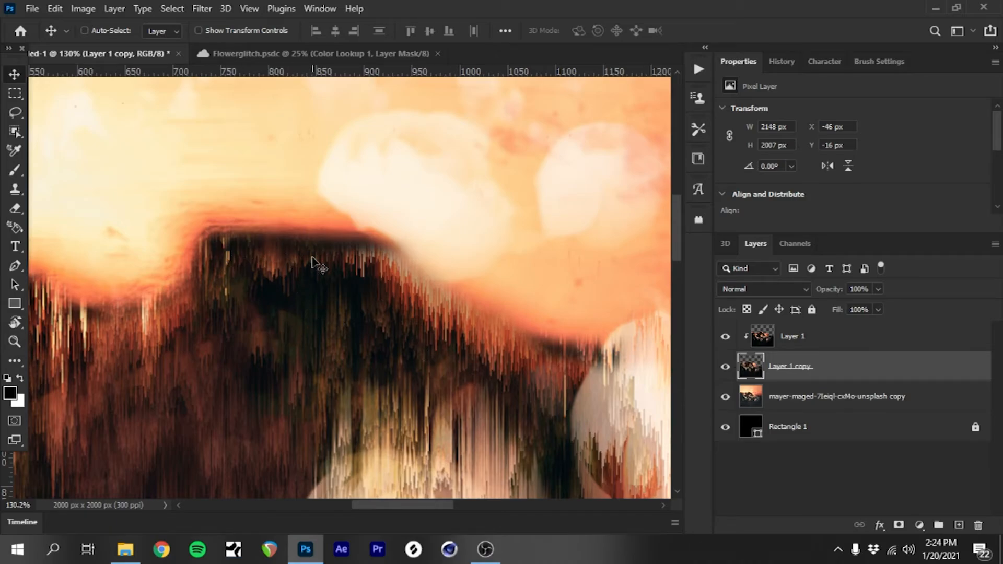
scroll(464, 298, down, 5)
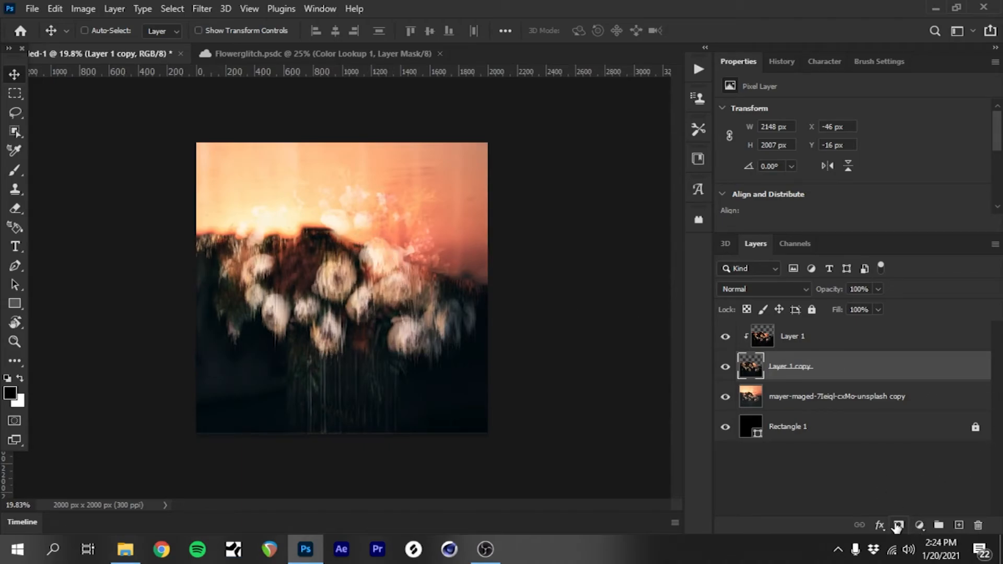
Step: Add a Color Lookup adjustment layer above Layer 1 copy using the DropBlues.3DL 3DLUT file
click(921, 526)
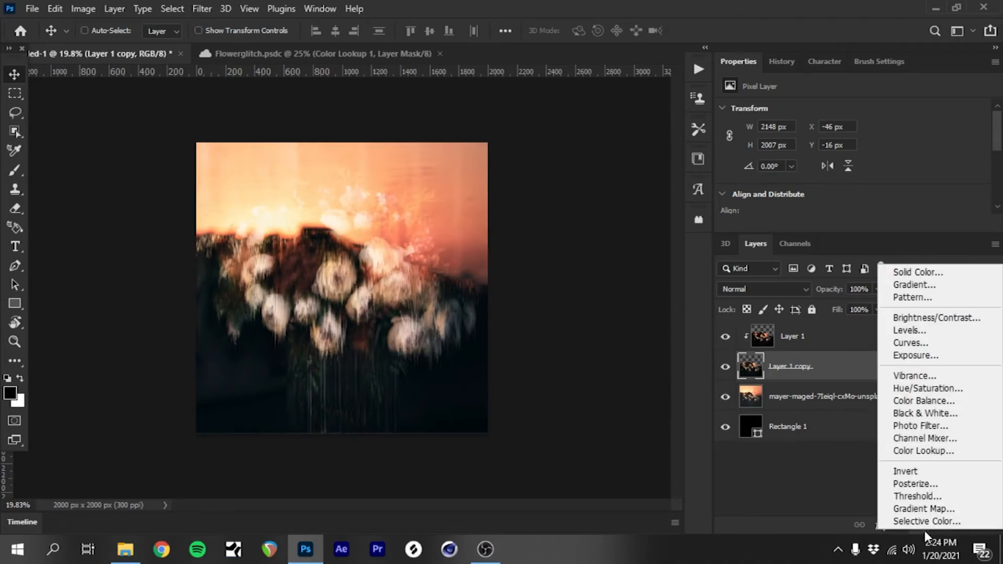
click(916, 452)
click(810, 112)
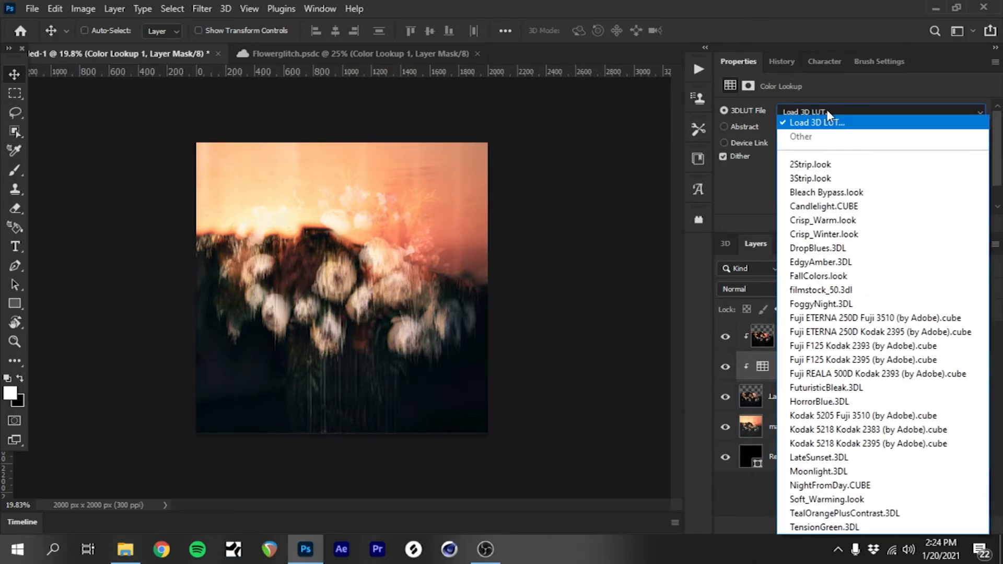
click(857, 251)
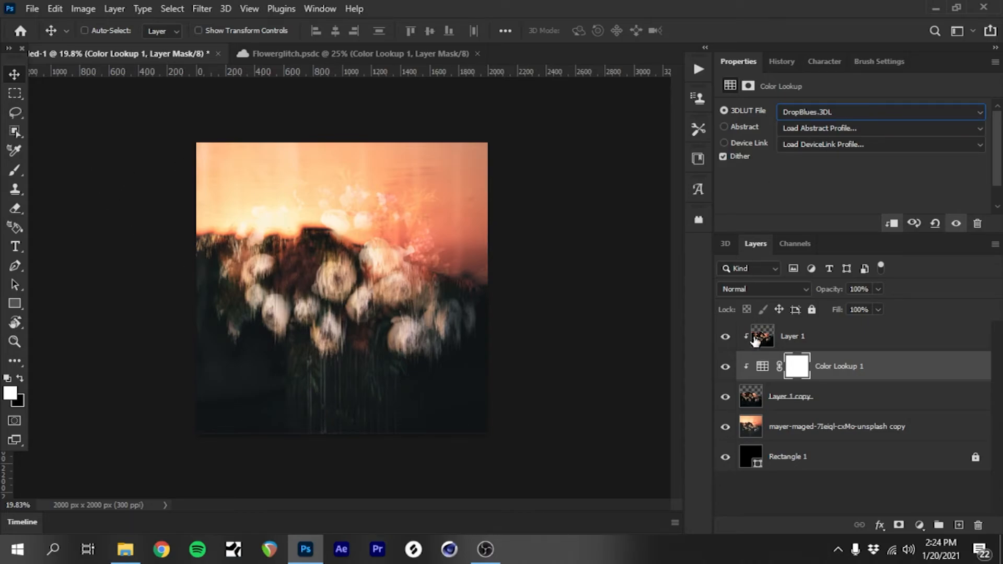
Step: Move the Color Lookup adjustment above Layer 1 and hide it to compare the image without it
drag(838, 365, 800, 318)
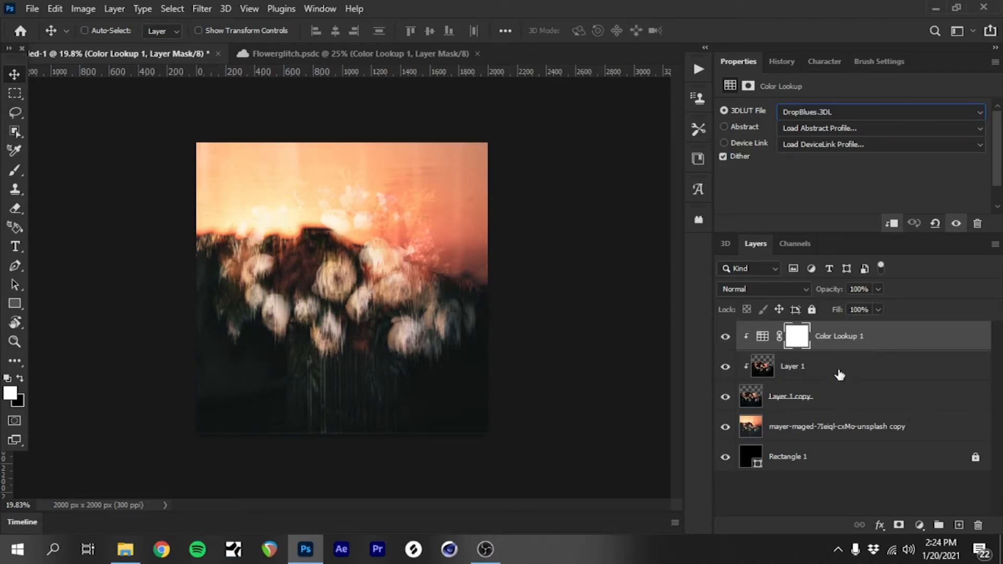
click(725, 336)
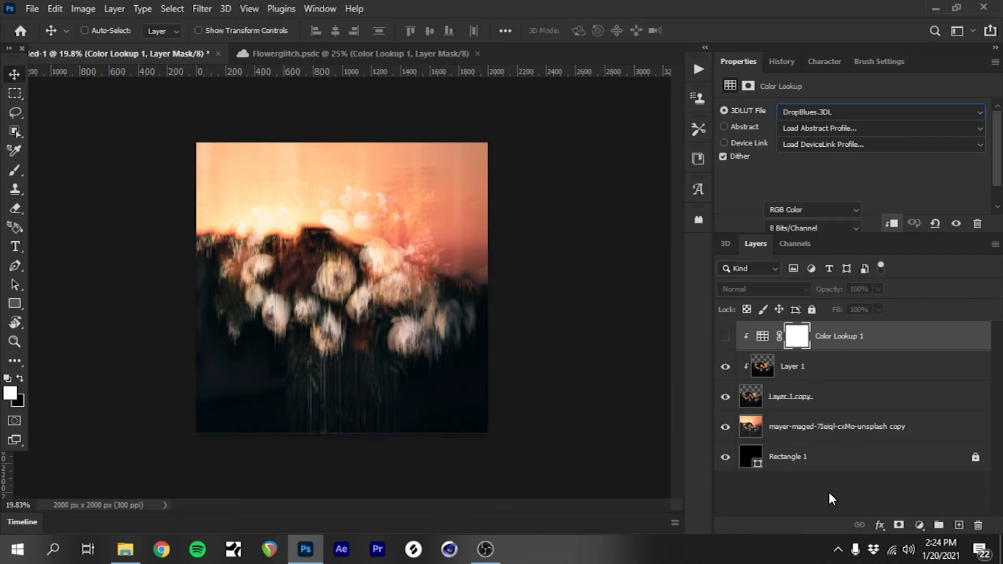
Step: Inspect the dripping flowers without the color grade and make the Color Lookup 1 adjustment visible again
click(829, 494)
scroll(425, 437, up, 3)
scroll(178, 429, up, 2)
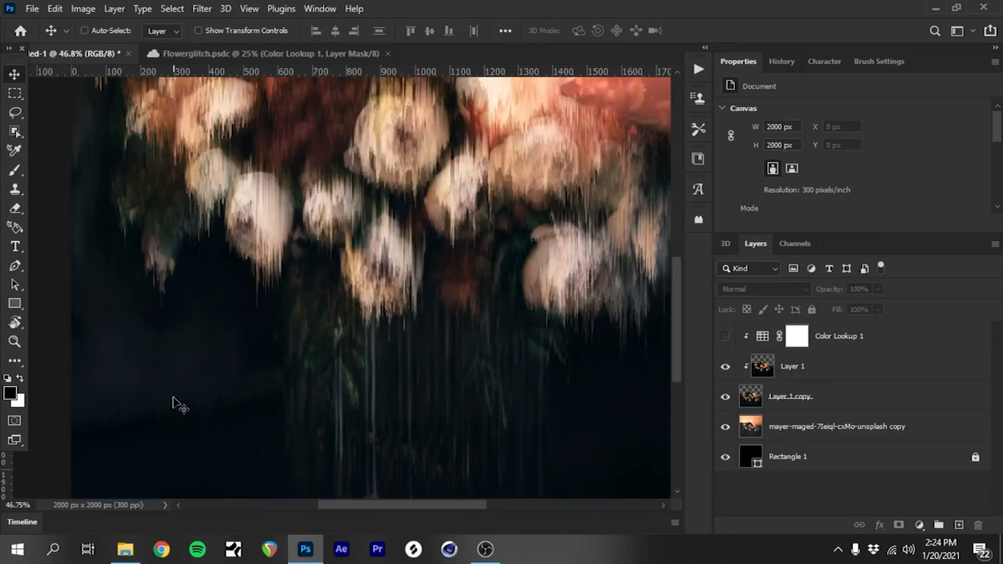
scroll(585, 449, down, 3)
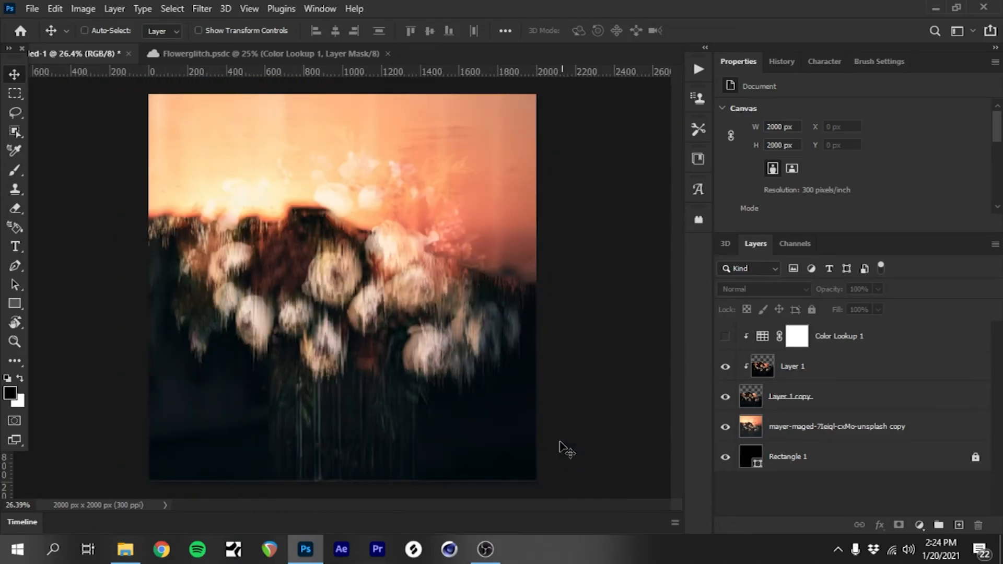
scroll(504, 403, up, 1)
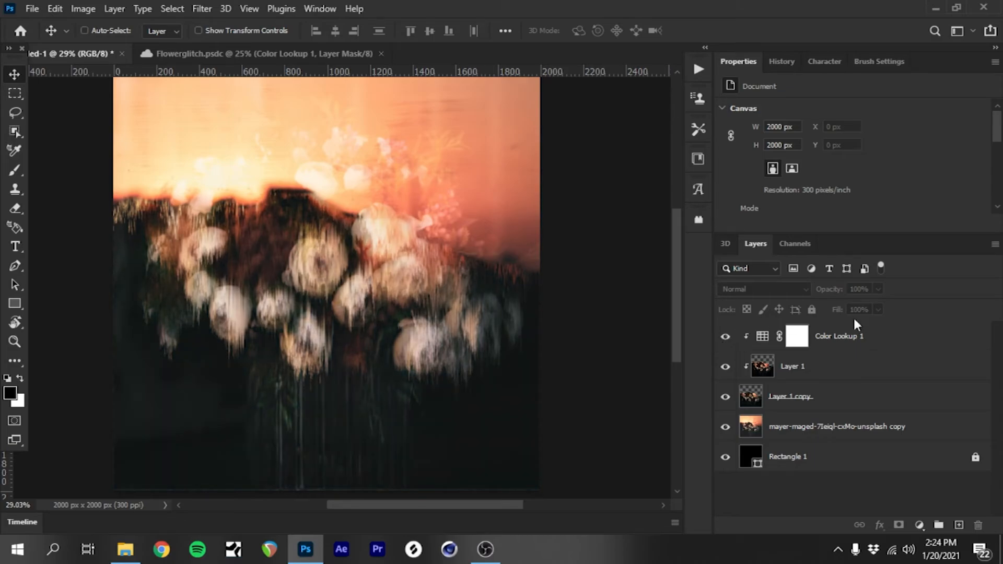
Step: Try the FallColors.look 3DLUT file on the Color Lookup 1 adjustment
click(854, 334)
click(840, 111)
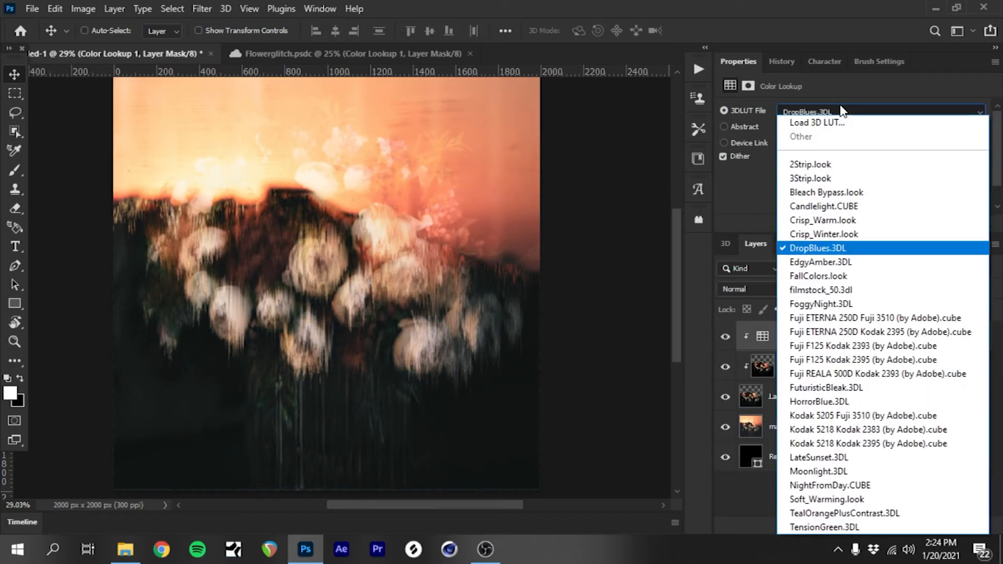
click(820, 276)
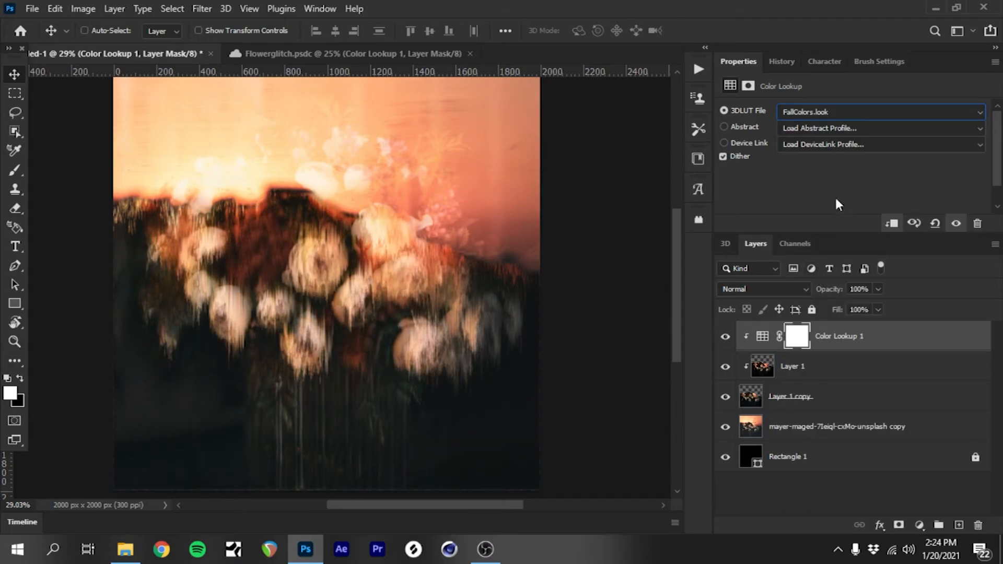
Step: Set the Color Lookup 1 adjustment's 3DLUT file to Kodak 5218 Kodak 2395 (by Adobe).cube
click(795, 111)
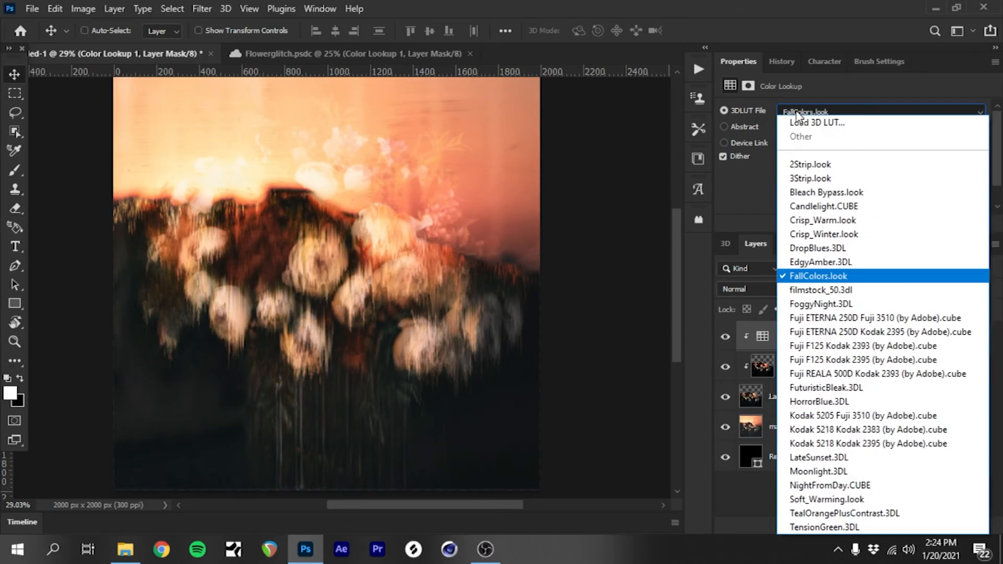
click(847, 443)
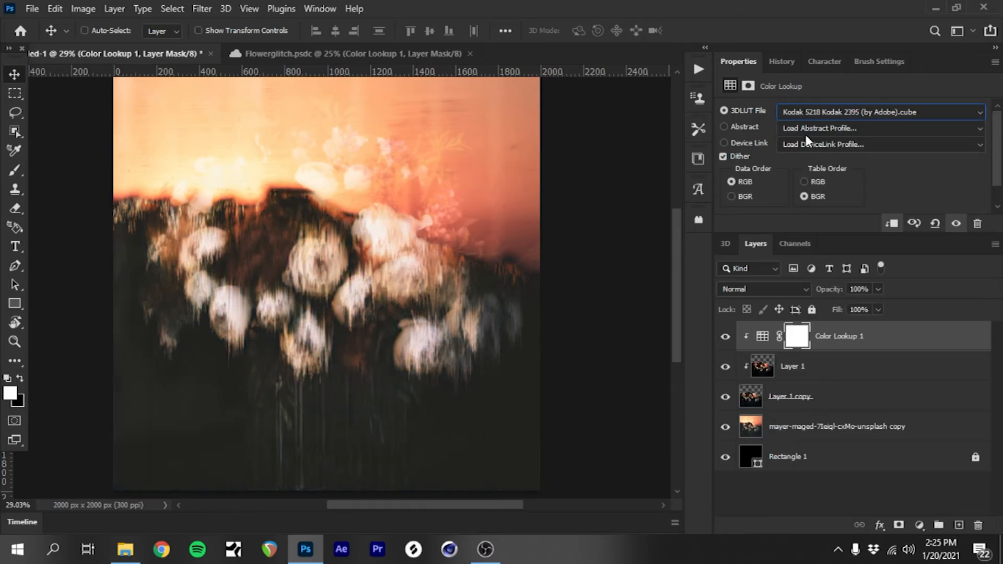
key(Up)
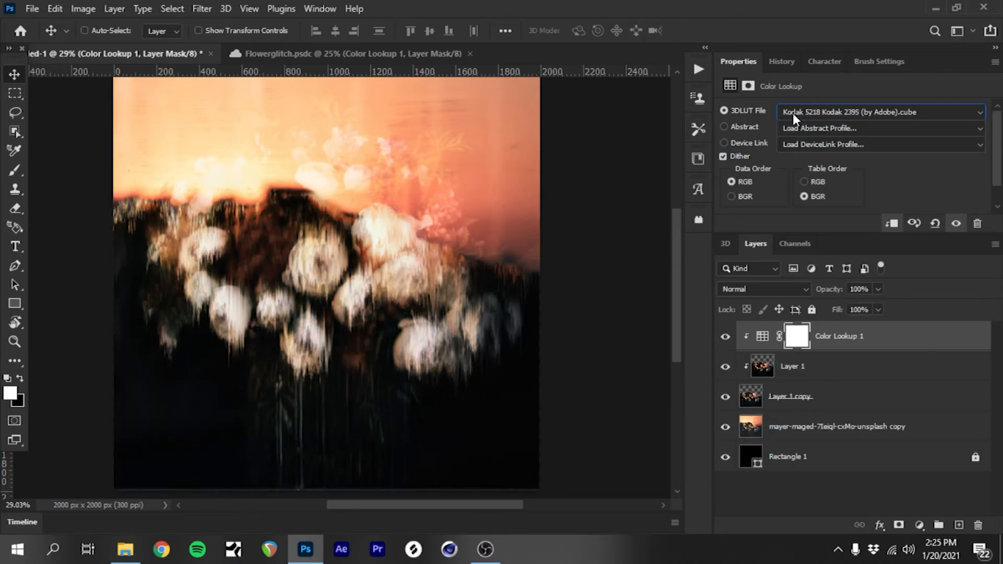
Step: Nudge Layer 1 upward to Y 530 px and check how the flowers line up
click(817, 377)
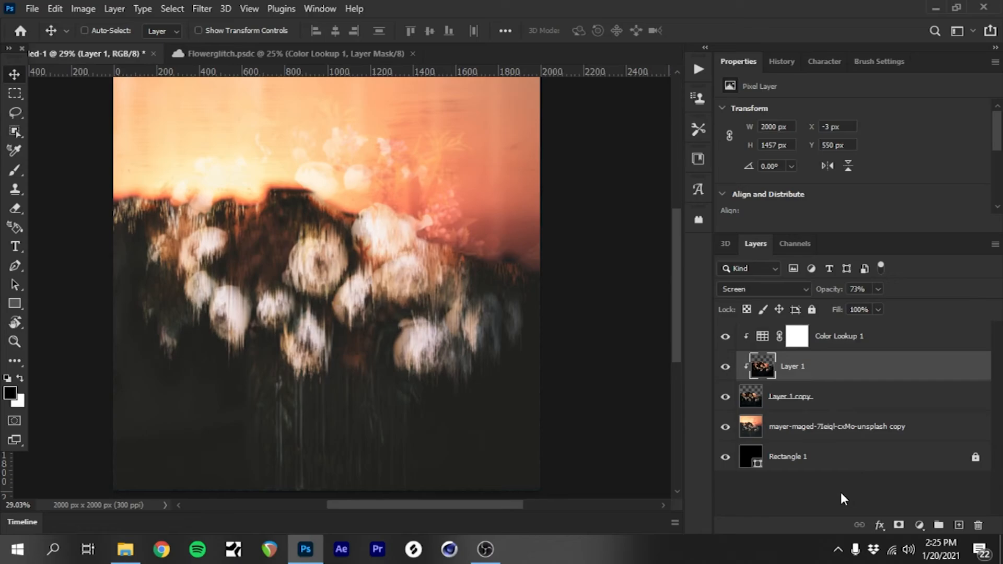
click(841, 492)
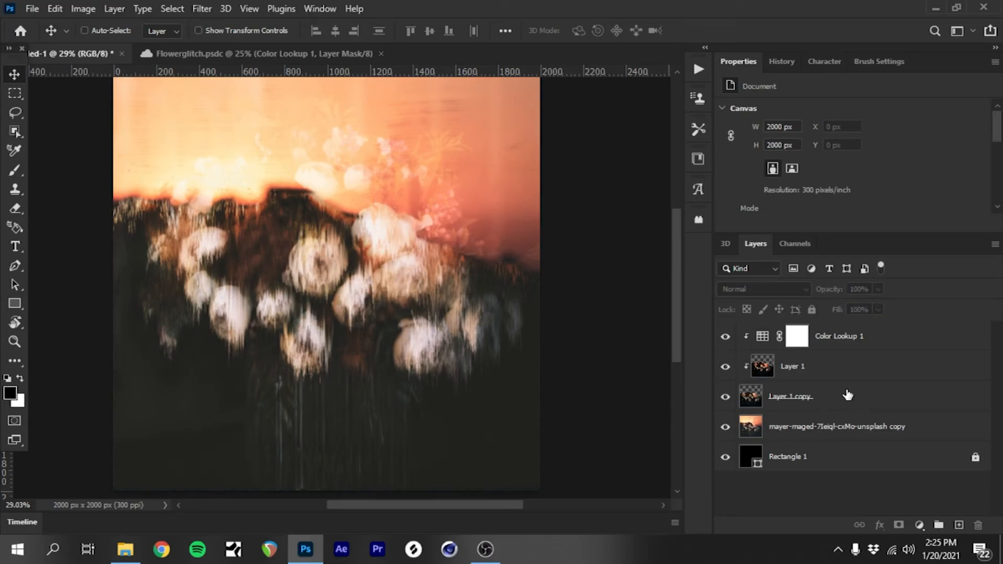
click(842, 369)
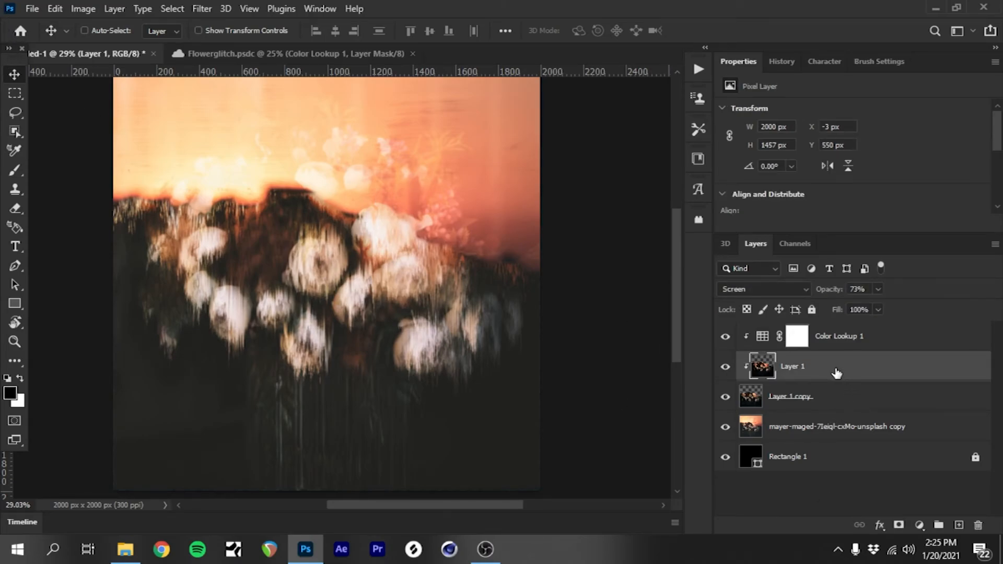
key(Up)
key(Up)
key(Up)
key(Up)
key(Up)
key(Up)
key(Up)
key(Up)
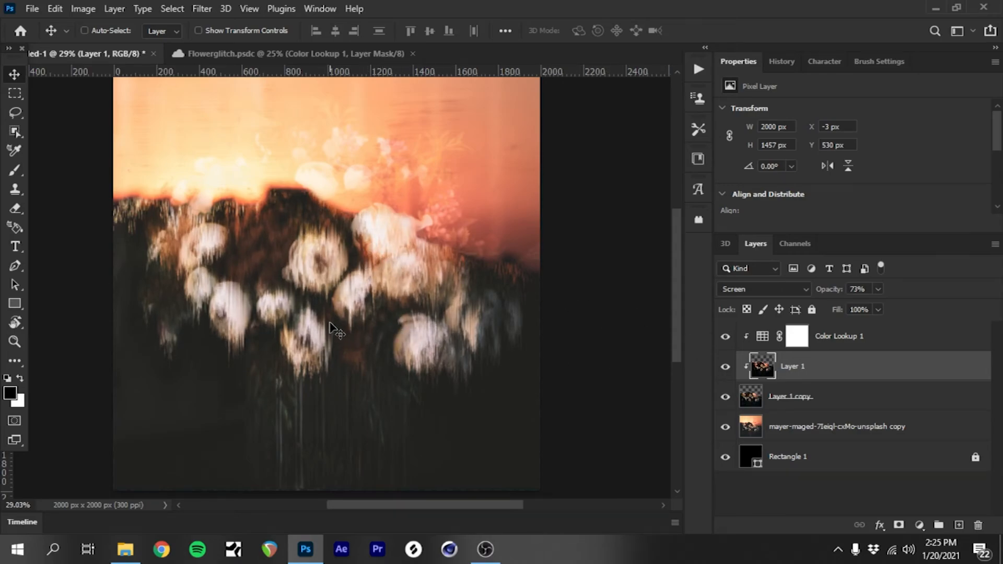
scroll(330, 328, down, 3)
scroll(330, 328, up, 1)
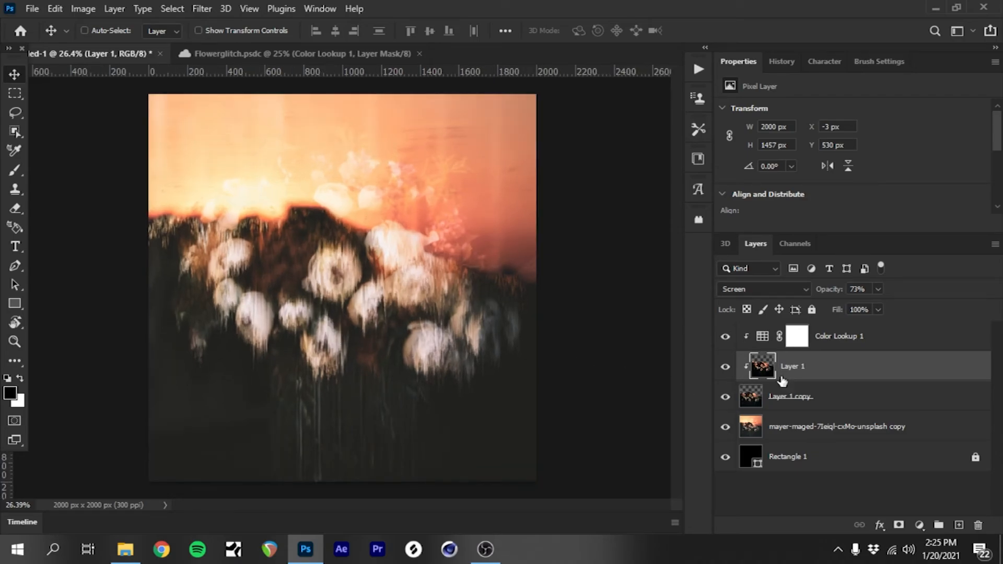
Step: Lower the opacity of Layer 1 to 68%
click(879, 289)
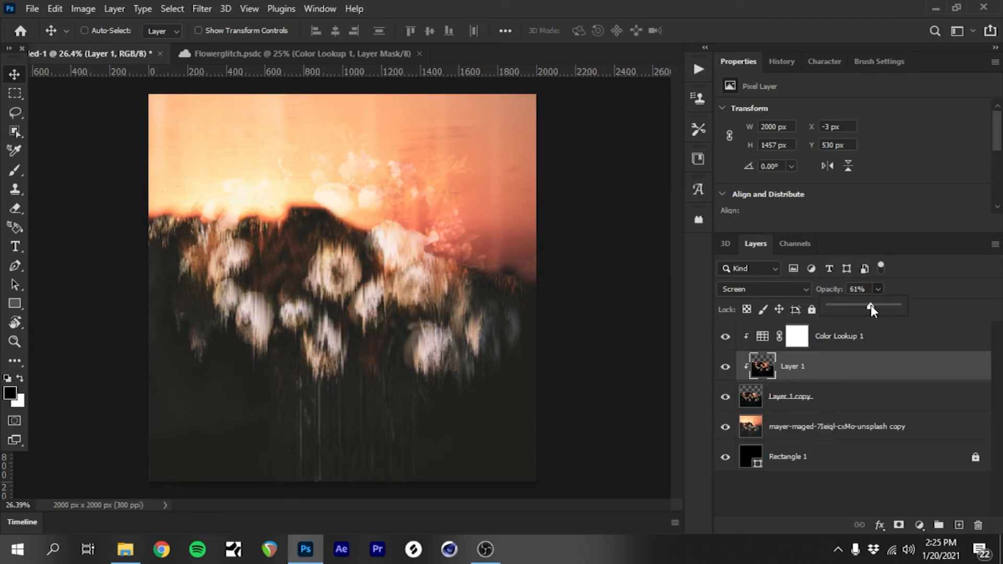
drag(871, 305, 876, 306)
click(837, 364)
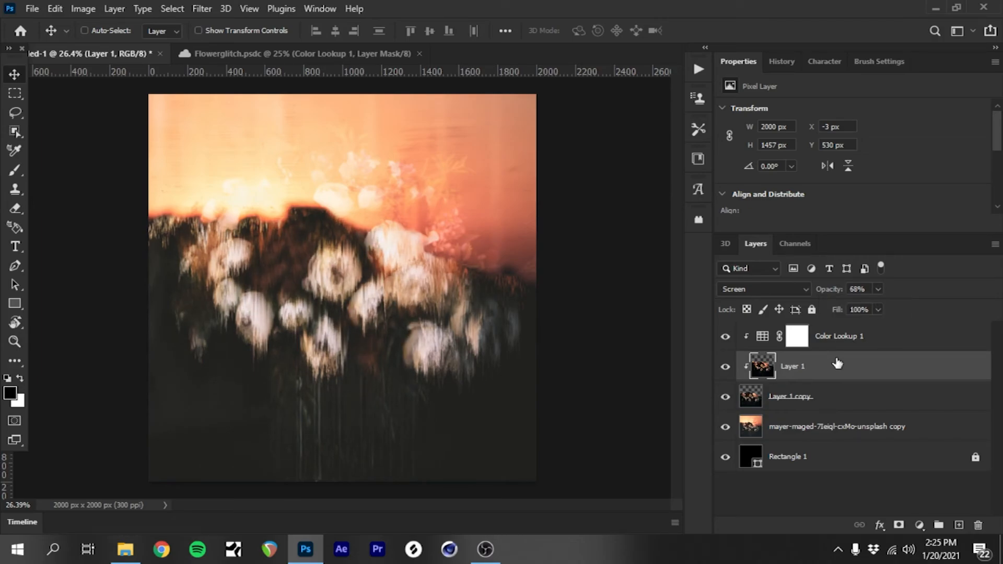
Step: Darken Layer 1 with Levels, using a black input level of 41 and a midtone value of 0.50
key(ctrl+l)
drag(682, 215, 714, 218)
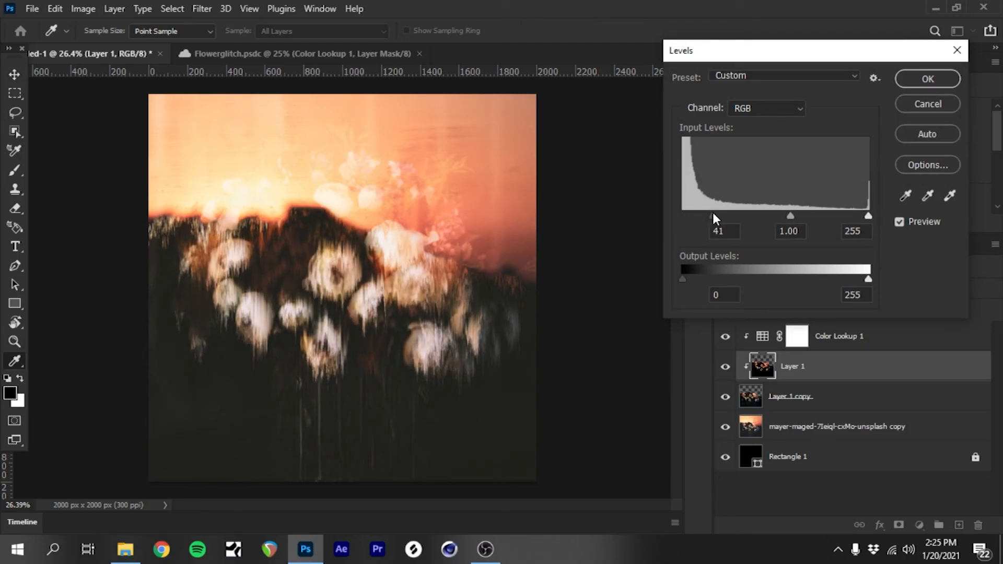
drag(793, 216, 822, 214)
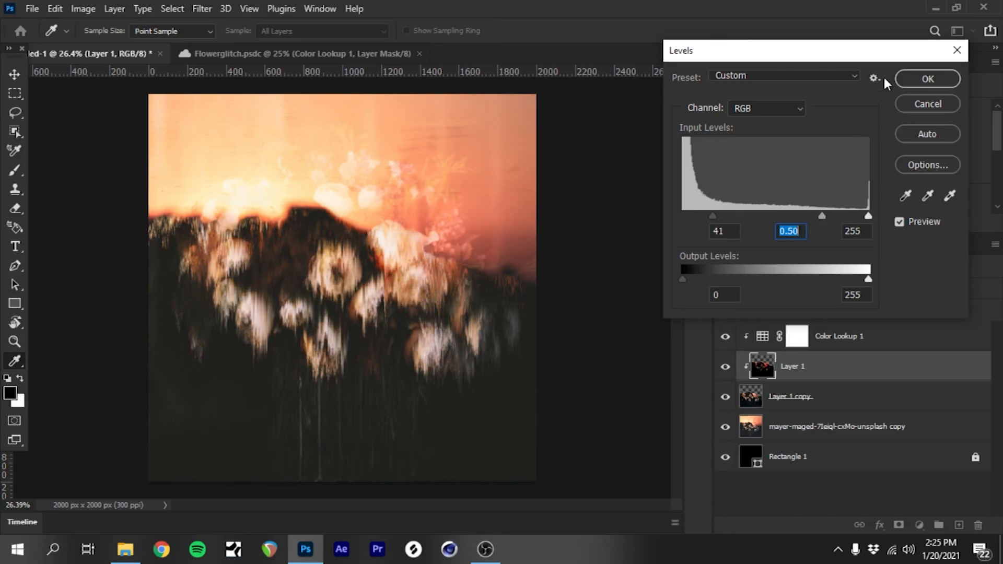
click(919, 79)
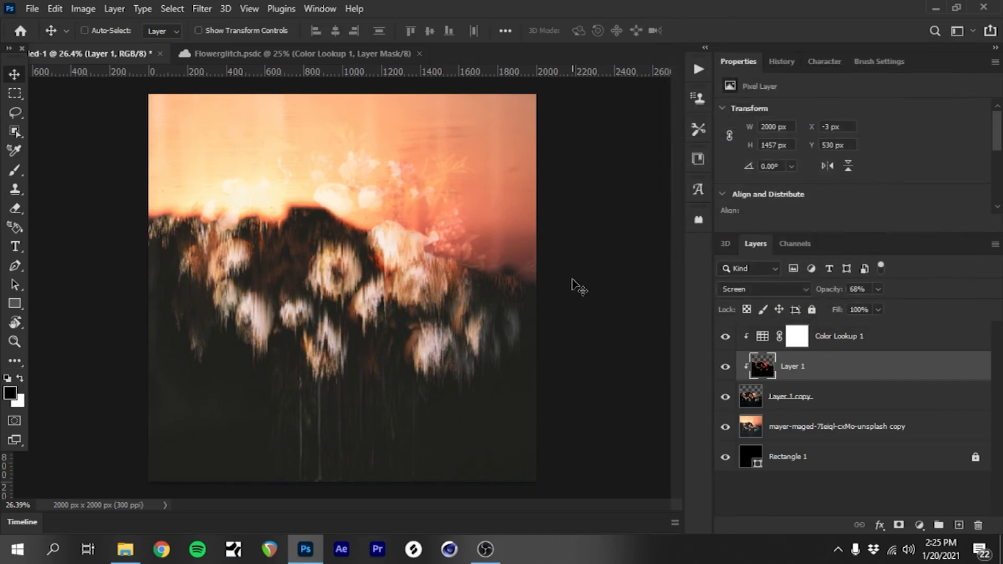
Step: Compare the image with the Flowerglitch.psdc reference document and reduce the opacity of Layer 1 to 22%
click(352, 53)
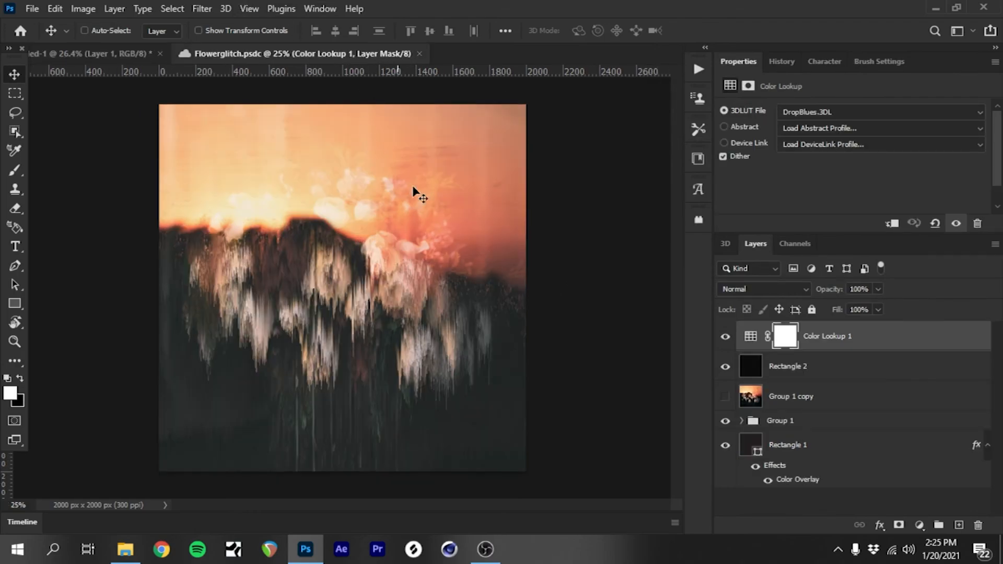
click(86, 53)
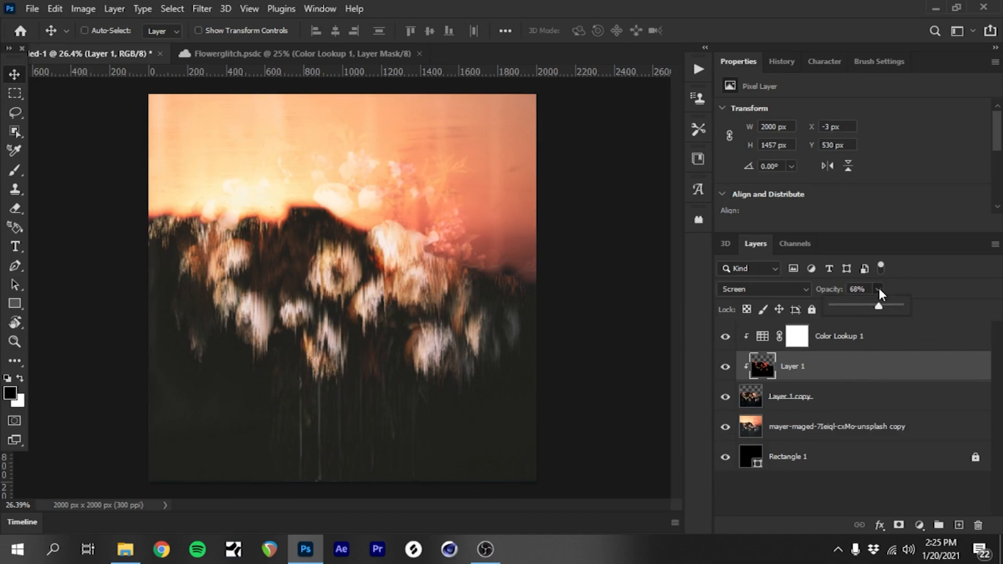
click(847, 305)
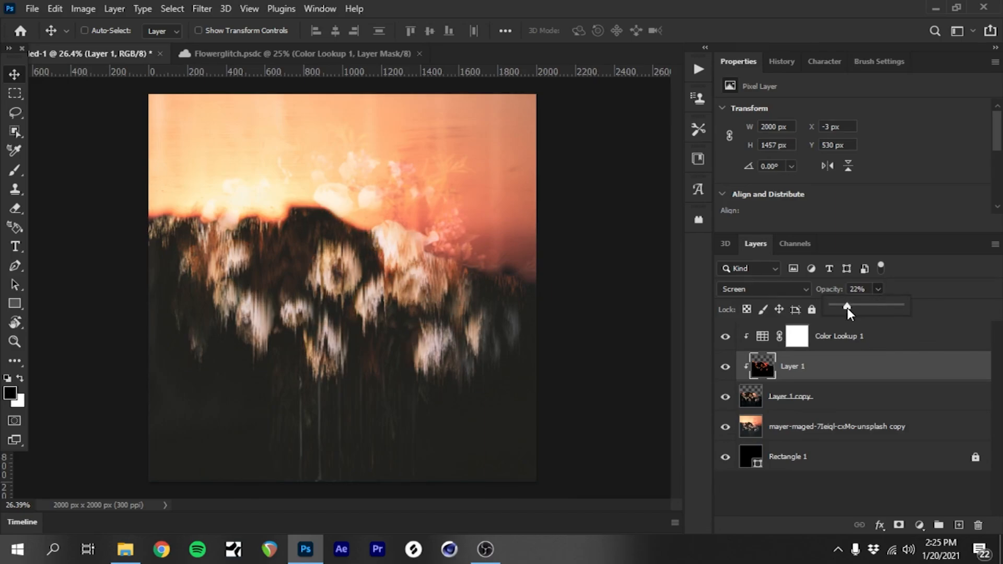